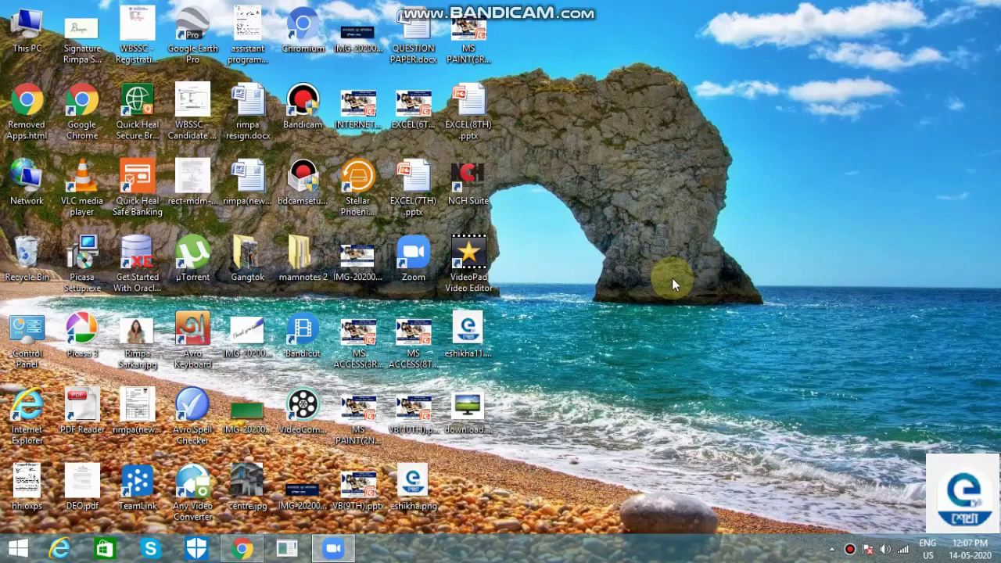
Step: Open the Windows Run dialog with Windows+R
{"action": "key", "text": "super+r"}
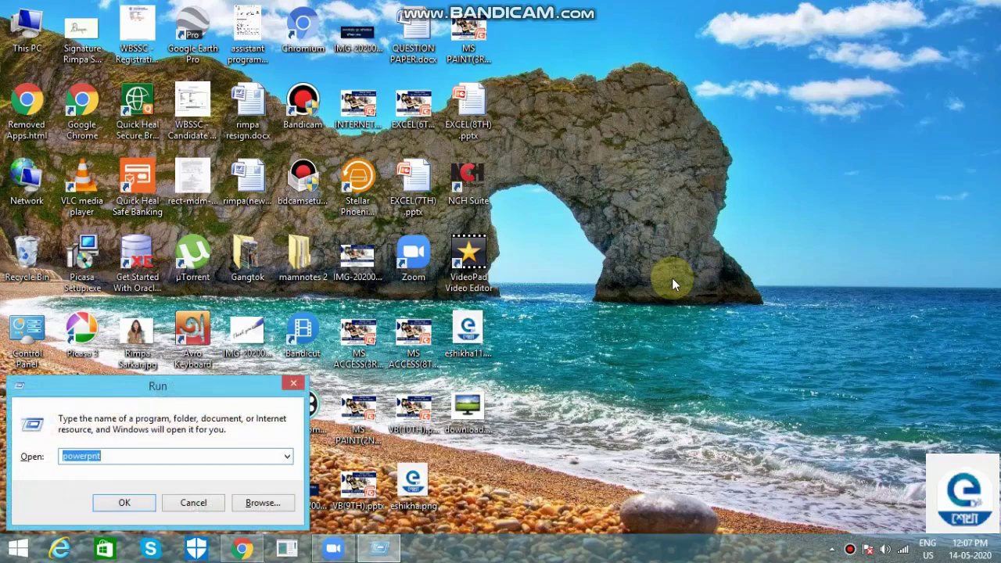
Step: Launch PowerPoint by running powerpnt from the Run dialog
{"action": "type", "text": "powerpnt"}
{"action": "left_click", "coordinate": [111, 501]}
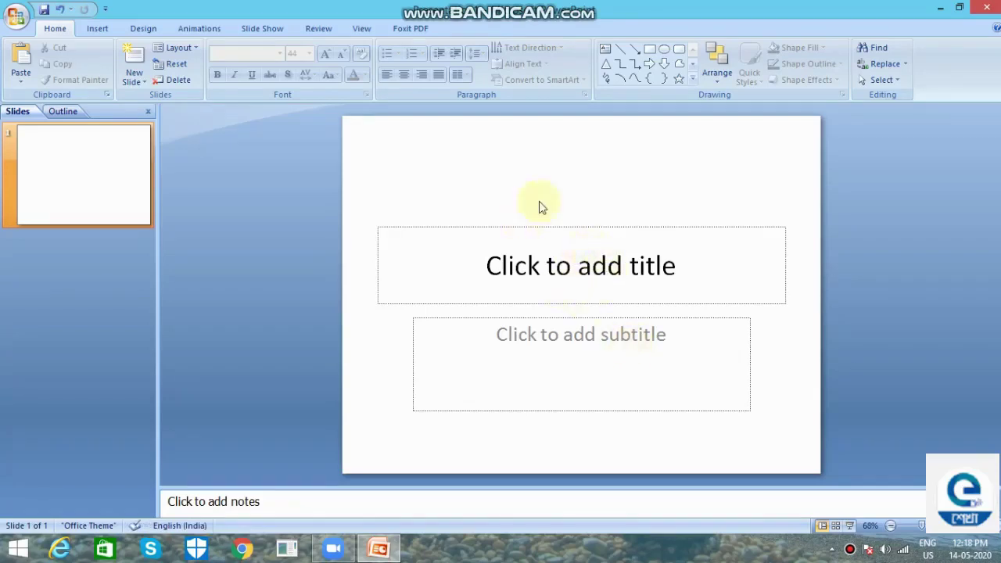
Step: Move the title box up and title the slide COMPUTER MEMORY
{"action": "left_click", "coordinate": [629, 265]}
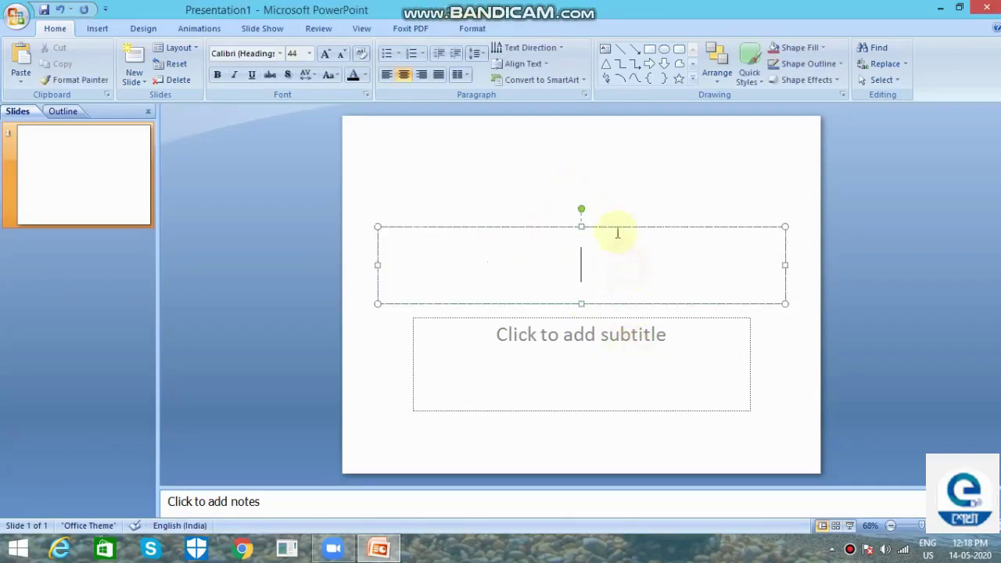
{"action": "left_click_drag", "start_coordinate": [614, 228], "coordinate": [610, 147]}
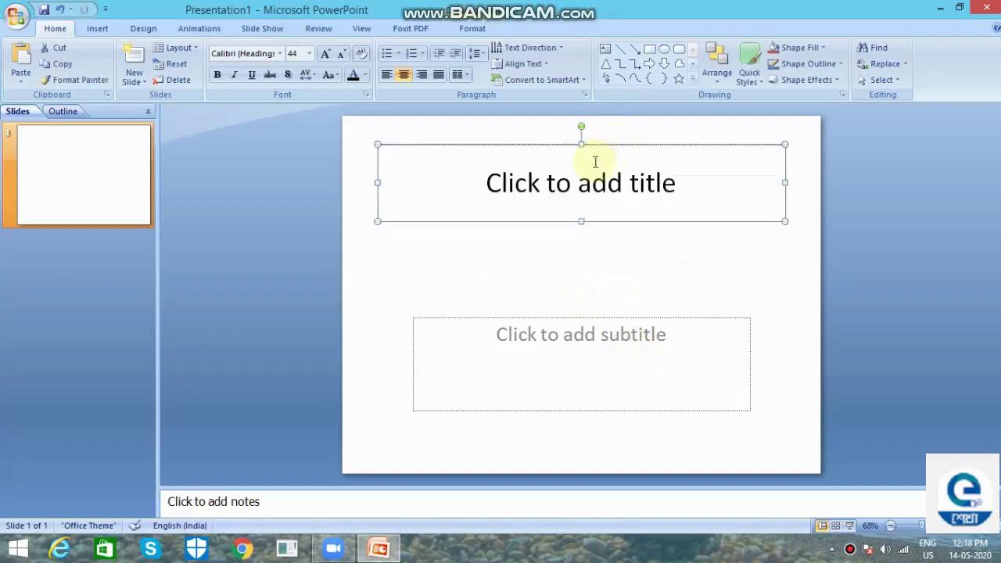
{"action": "type", "text": "COMPUTER "}
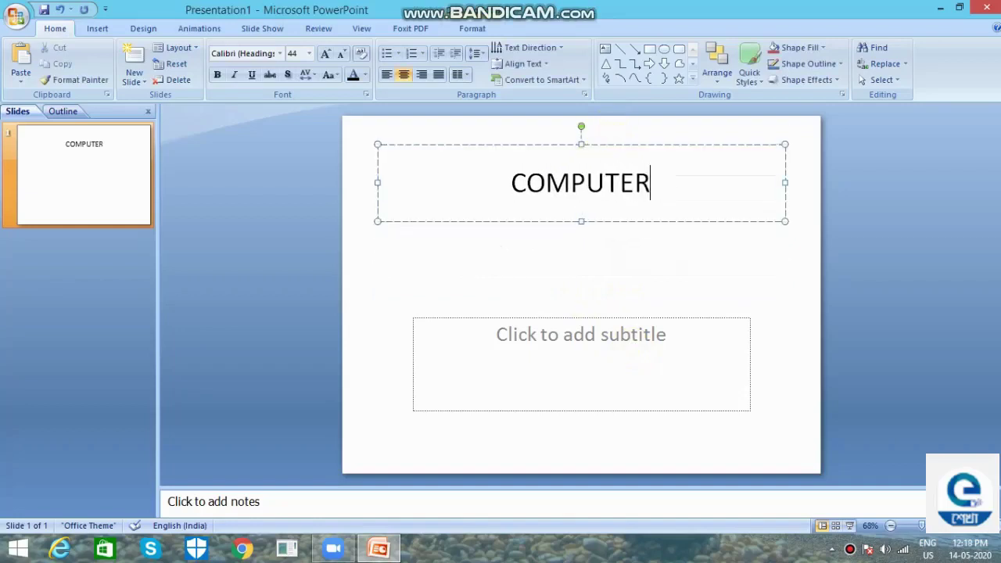
{"action": "type", "text": "MEMORY"}
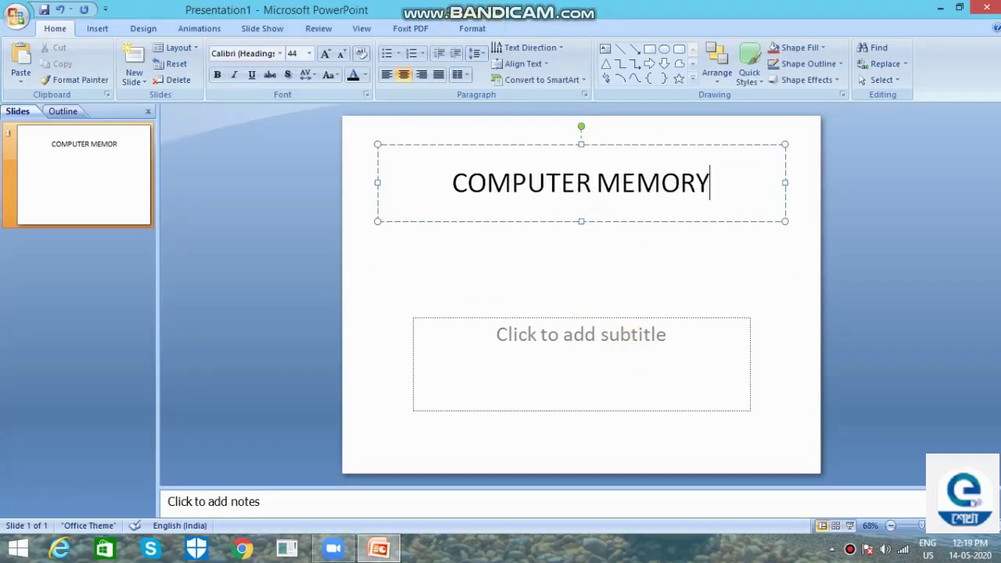
Step: Move the subtitle under the title and type 'COMPUTER MEMORY IS USED TO STORE DATA AND INSTRUCTIONS. A MEMORY IS JUST LIKE A HUMAN BRAIN.'
{"action": "left_click", "coordinate": [568, 349]}
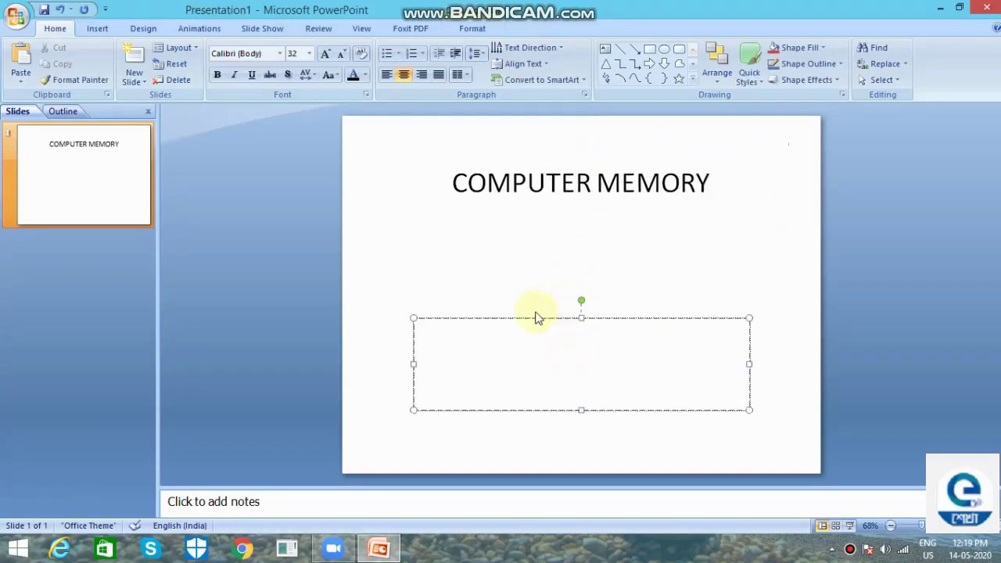
{"action": "left_click_drag", "start_coordinate": [532, 321], "coordinate": [537, 214]}
{"action": "left_click", "coordinate": [542, 228]}
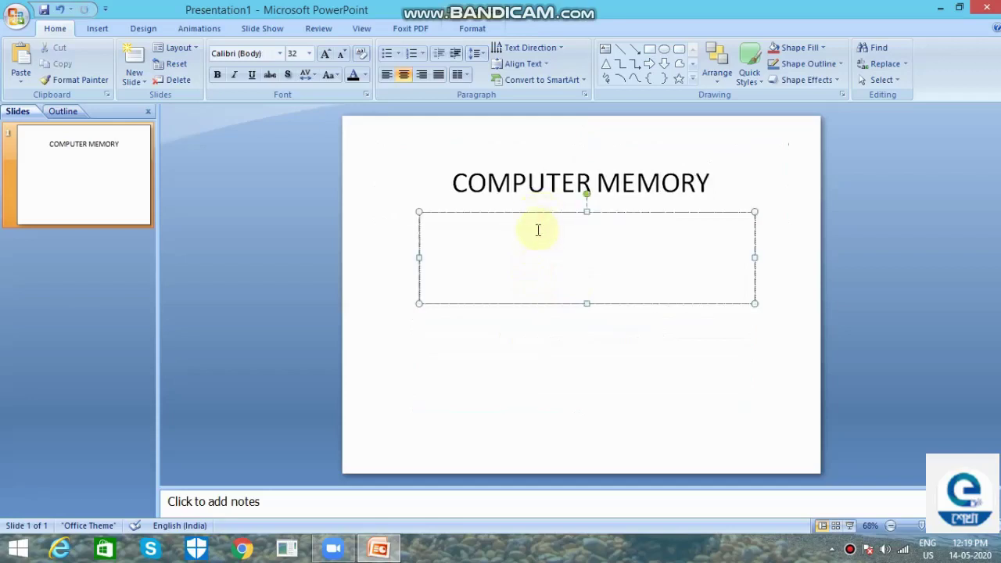
{"action": "type", "text": "COMPOU"}
{"action": "key", "text": "BackSpace"}
{"action": "key", "text": "BackSpace"}
{"action": "type", "text": "UTER"}
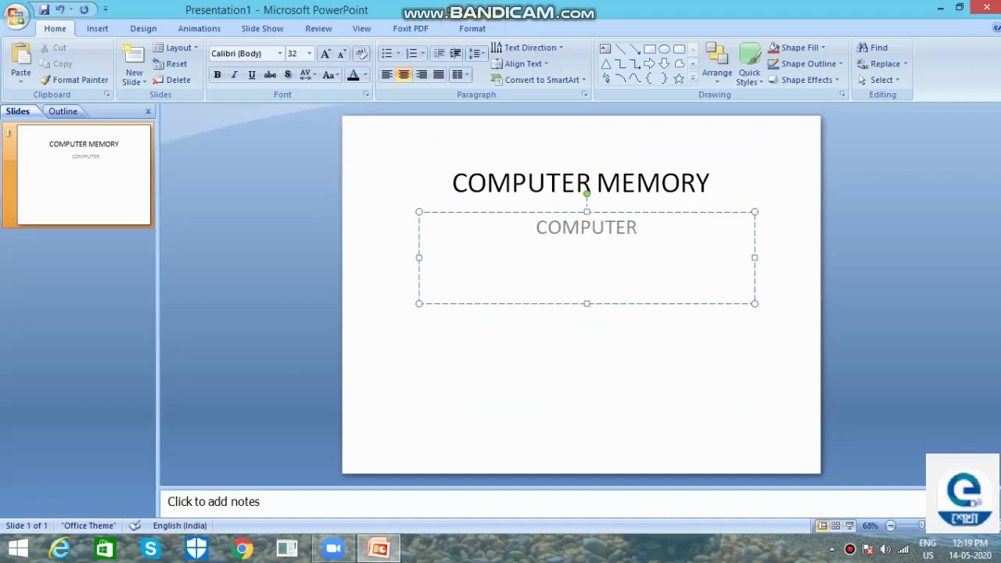
{"action": "type", "text": " MEMORY IS USED "}
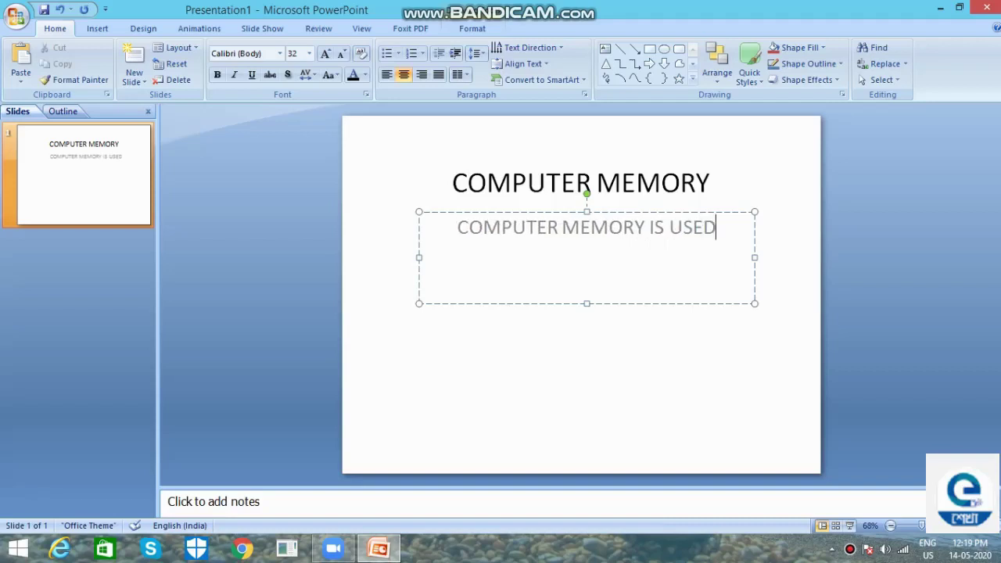
{"action": "type", "text": "TO STORE"}
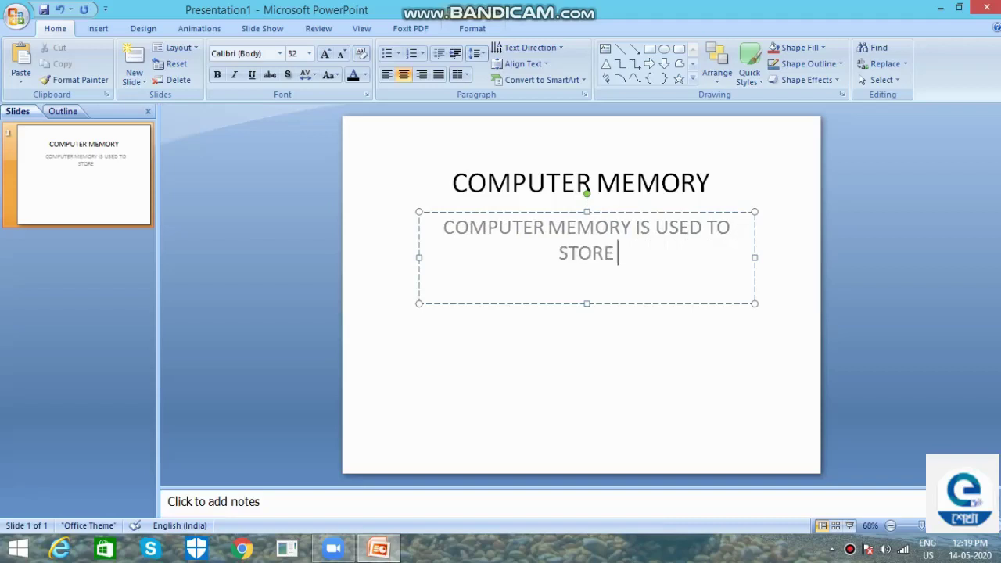
{"action": "type", "text": " DATA A"}
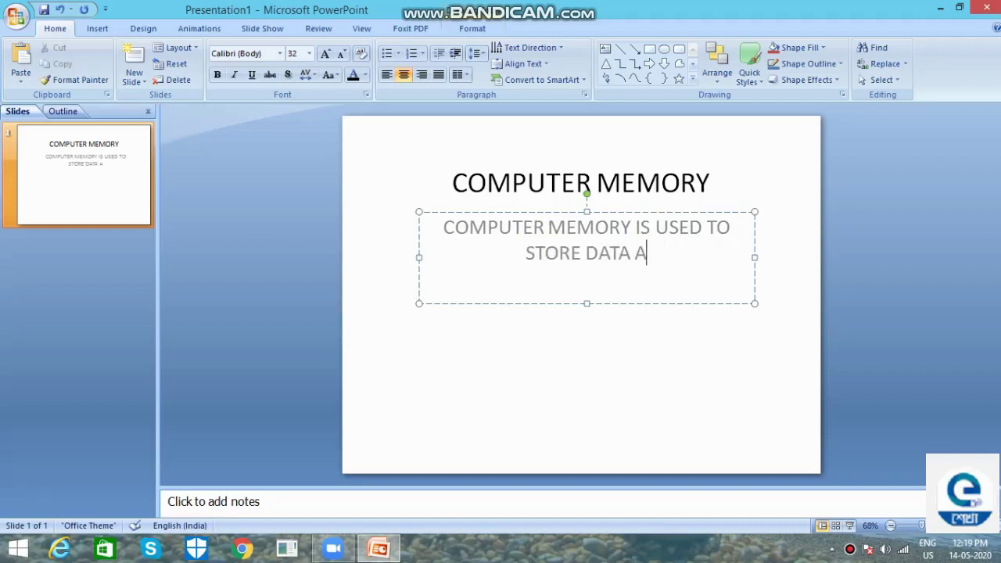
{"action": "type", "text": "NDF"}
{"action": "key", "text": "BackSpace"}
{"action": "type", "text": "INSTRUCTION"}
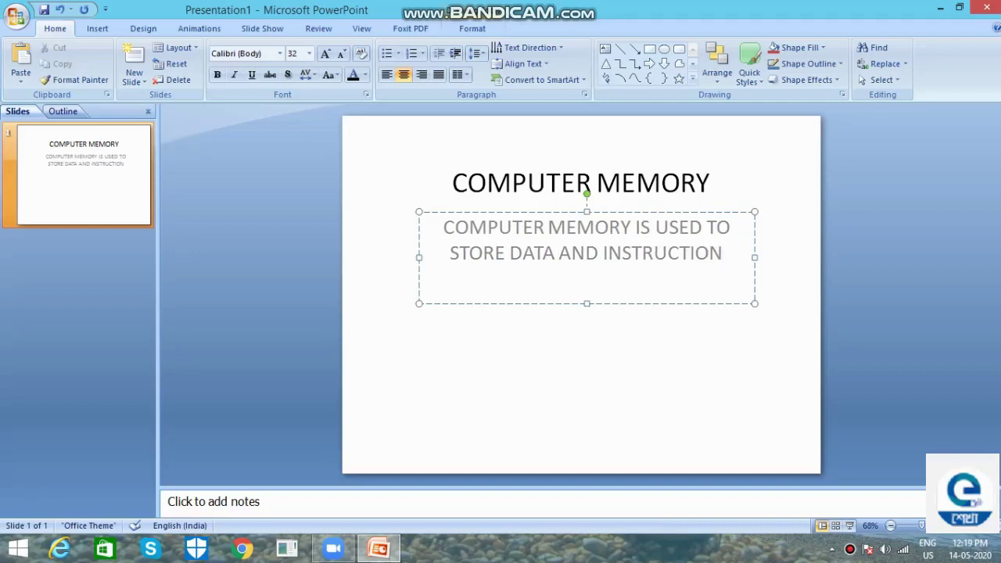
{"action": "type", "text": "S. "}
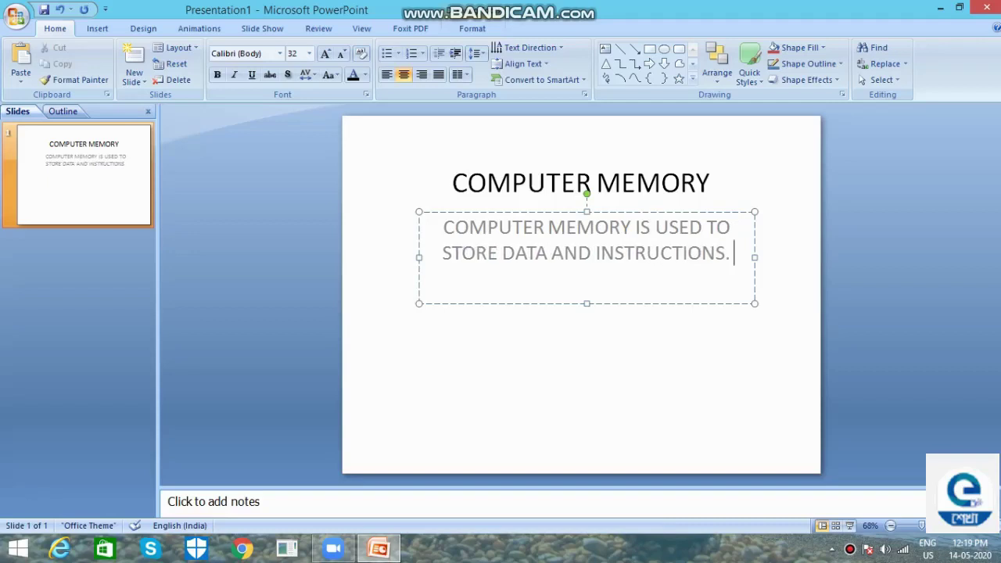
{"action": "type", "text": "A MEMORY "}
{"action": "type", "text": "IS JUST LIKE A H"}
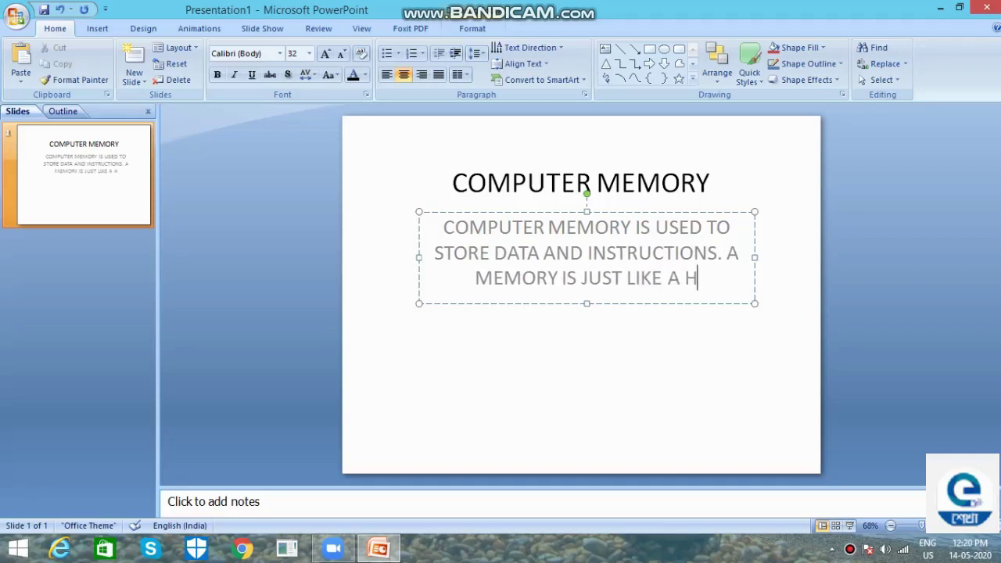
{"action": "type", "text": "UMAN BRAIN."}
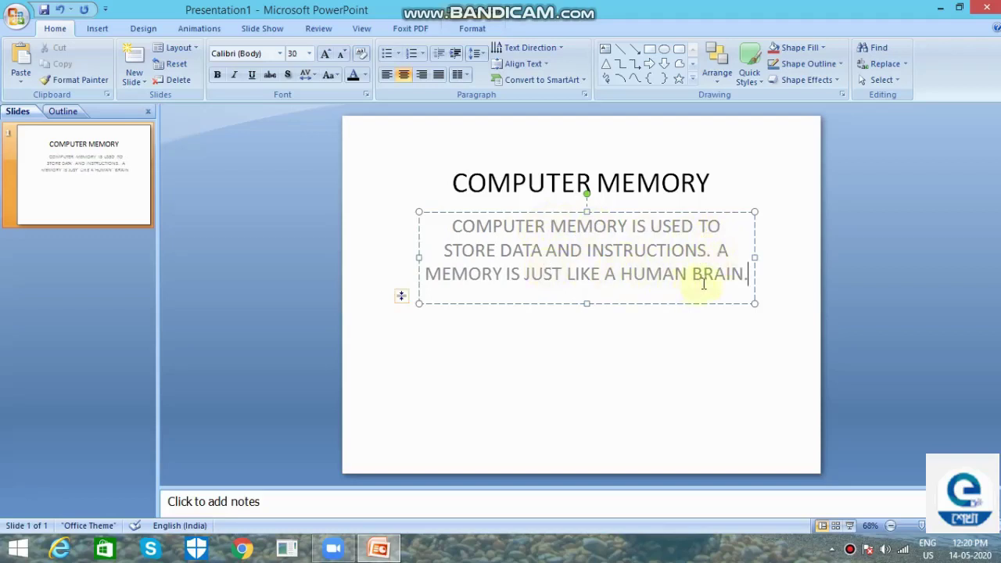
Step: Enlarge the whole title to 54 pt and make it bold, dark blue and underlined
{"action": "left_click", "coordinate": [643, 189]}
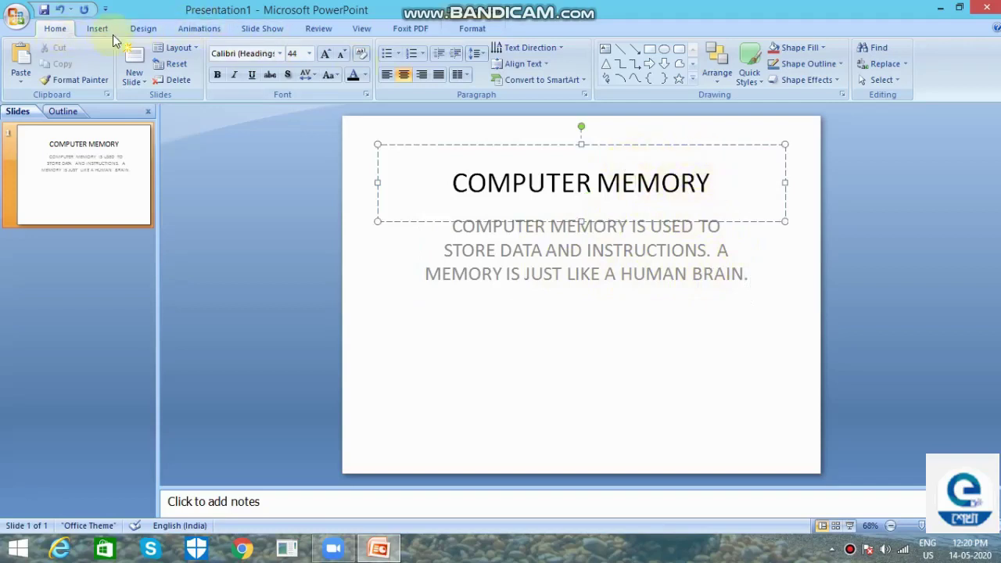
{"action": "left_click", "coordinate": [325, 55]}
{"action": "left_click", "coordinate": [325, 56]}
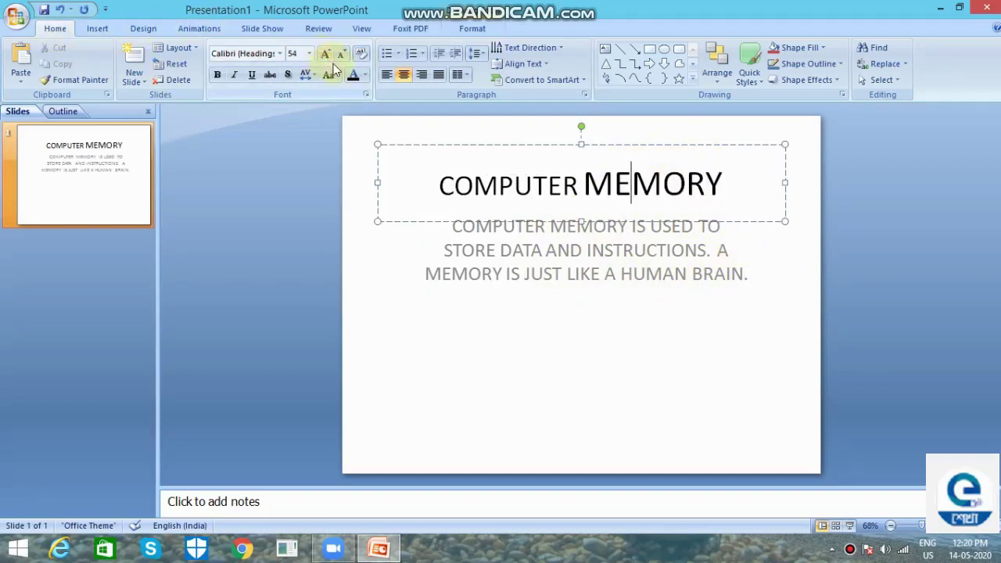
{"action": "left_click", "coordinate": [341, 54]}
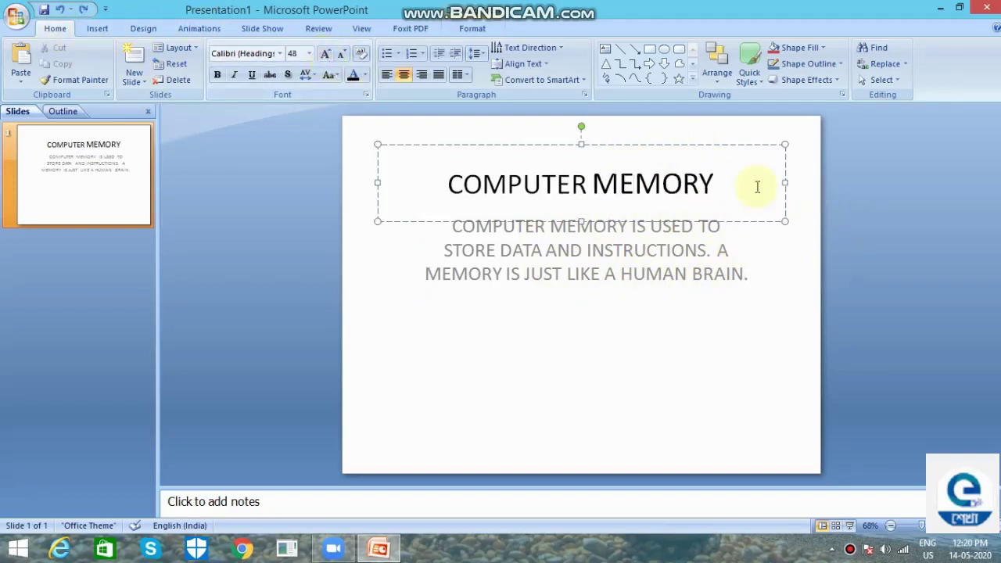
{"action": "left_click_drag", "start_coordinate": [724, 183], "coordinate": [463, 177]}
{"action": "left_click", "coordinate": [325, 55]}
{"action": "left_click", "coordinate": [325, 57]}
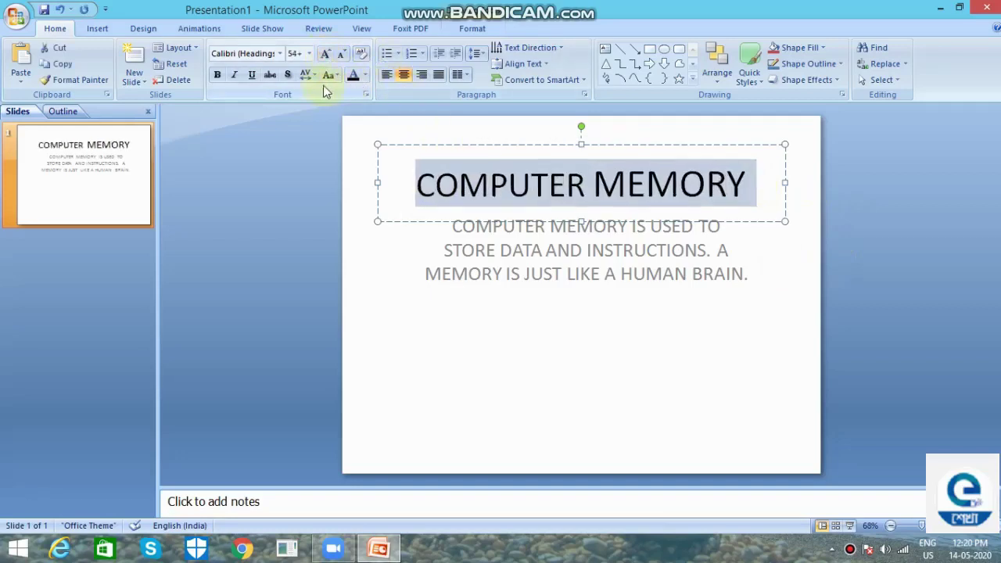
{"action": "left_click", "coordinate": [218, 76]}
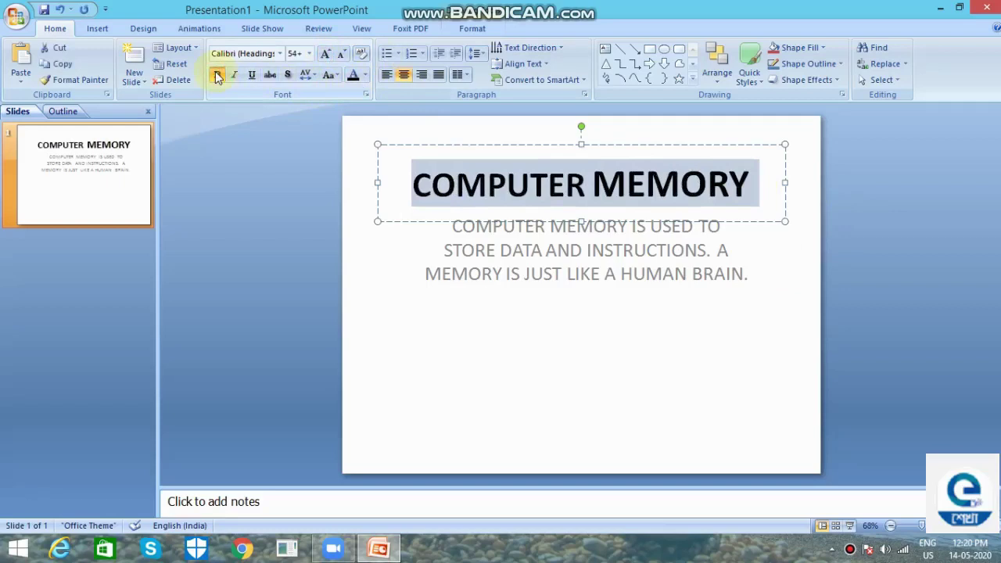
{"action": "left_click", "coordinate": [366, 77]}
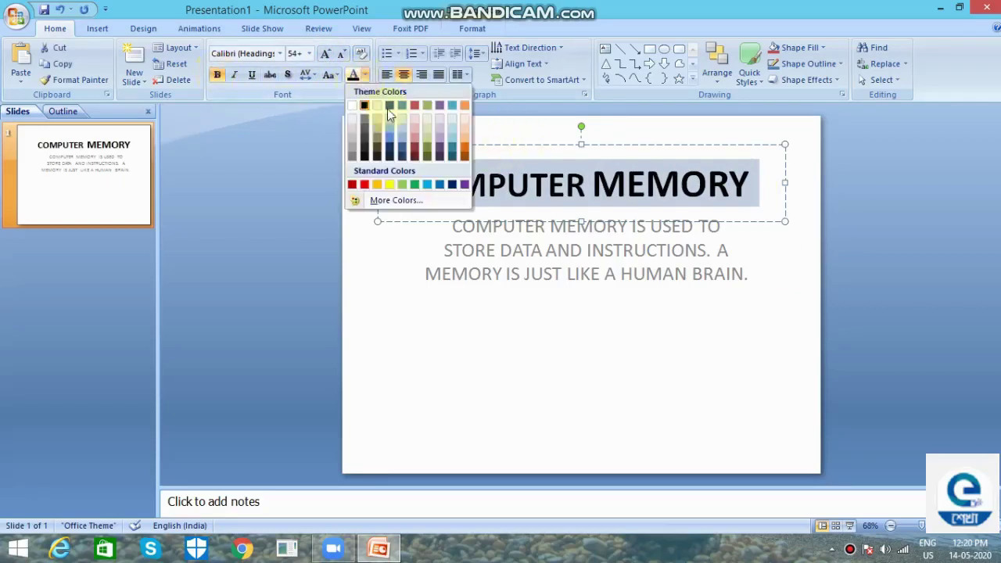
{"action": "left_click", "coordinate": [451, 185]}
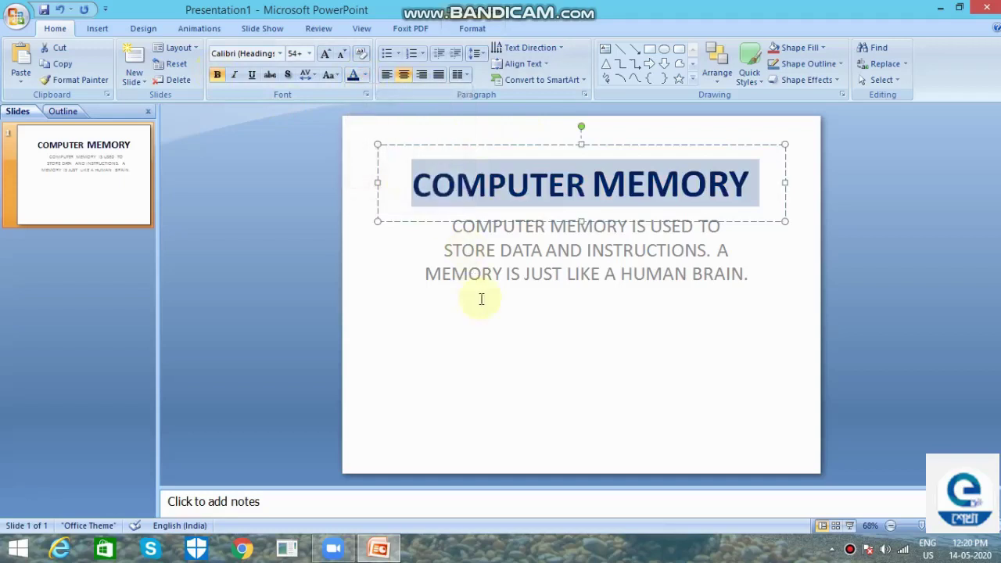
{"action": "left_click", "coordinate": [251, 74]}
Step: Make the description left-aligned, bold and black, and nudge its box into place
{"action": "left_click", "coordinate": [584, 285]}
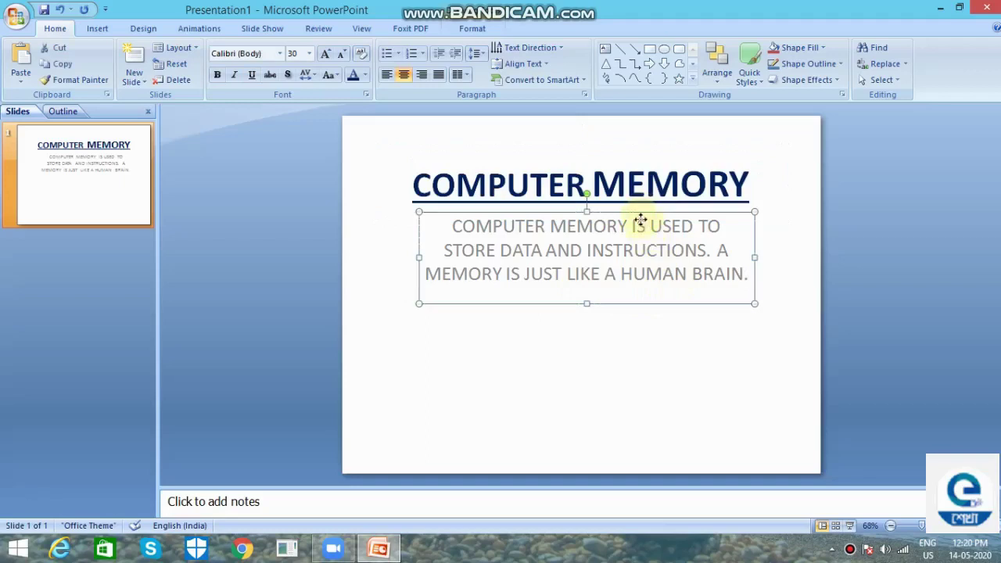
{"action": "left_click_drag", "start_coordinate": [642, 213], "coordinate": [642, 231]}
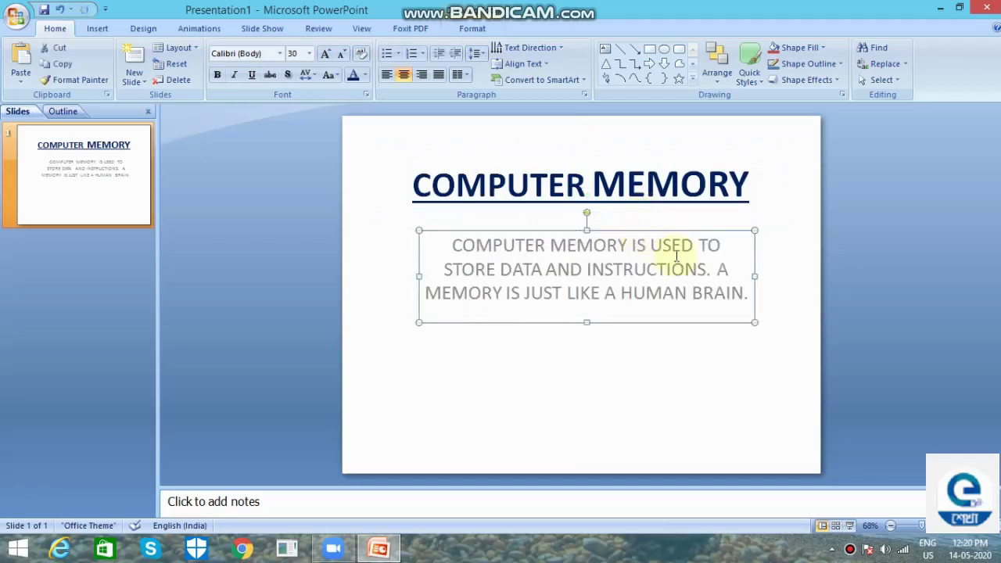
{"action": "left_click", "coordinate": [749, 293]}
{"action": "left_click_drag", "start_coordinate": [727, 288], "coordinate": [454, 245]}
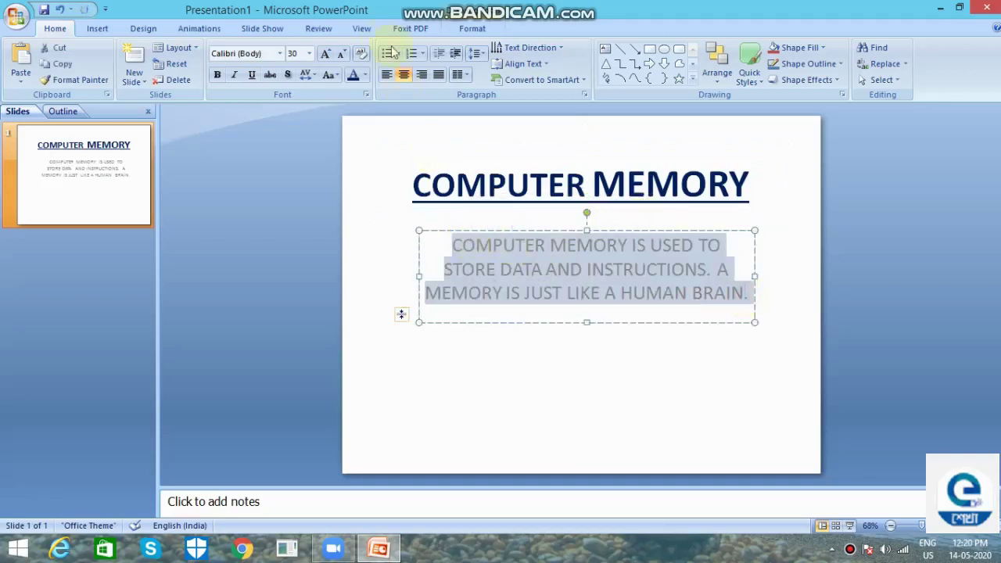
{"action": "left_click", "coordinate": [393, 78]}
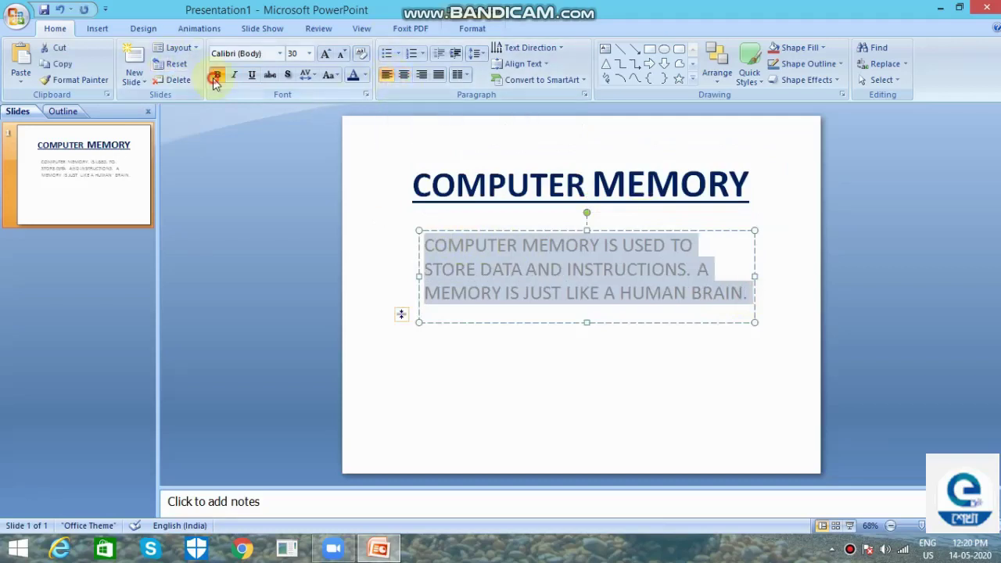
{"action": "left_click", "coordinate": [217, 76]}
{"action": "left_click", "coordinate": [364, 75]}
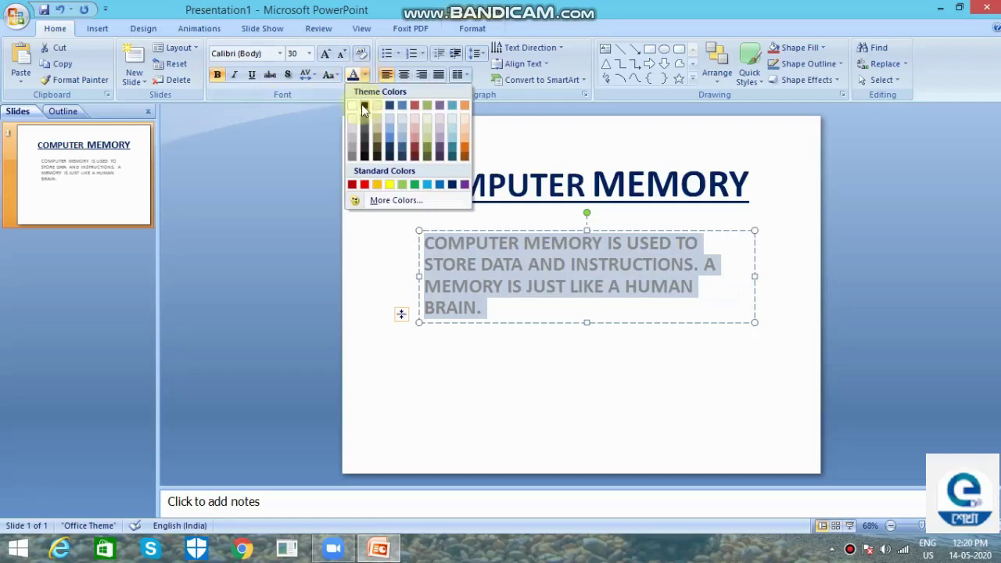
{"action": "left_click", "coordinate": [364, 107]}
{"action": "left_click", "coordinate": [480, 228]}
{"action": "left_click_drag", "start_coordinate": [479, 228], "coordinate": [479, 221]}
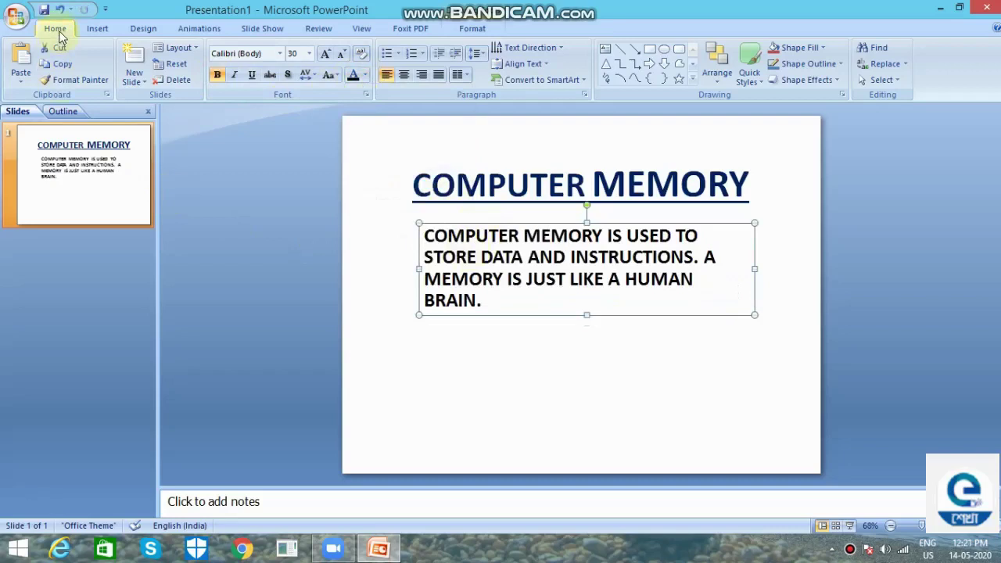
{"action": "left_click", "coordinate": [145, 86]}
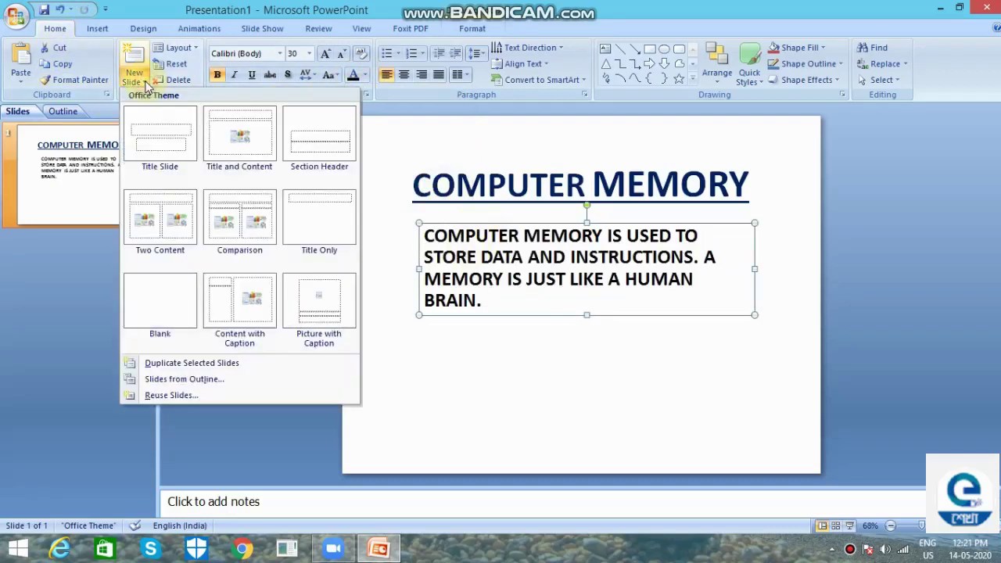
Step: Add a Title and Content slide titled TYPES OF MEMORY
{"action": "left_click", "coordinate": [225, 157]}
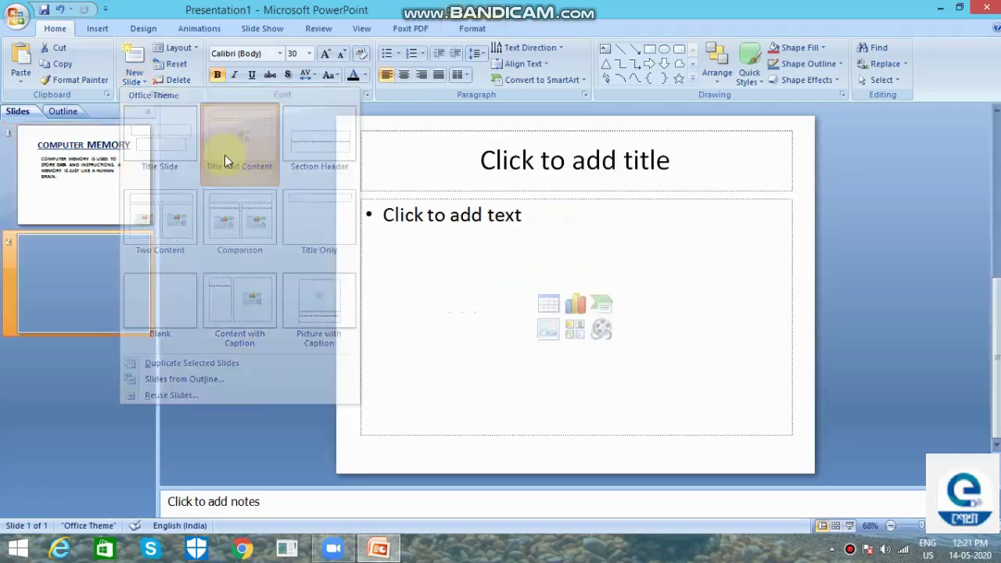
{"action": "left_click", "coordinate": [665, 164]}
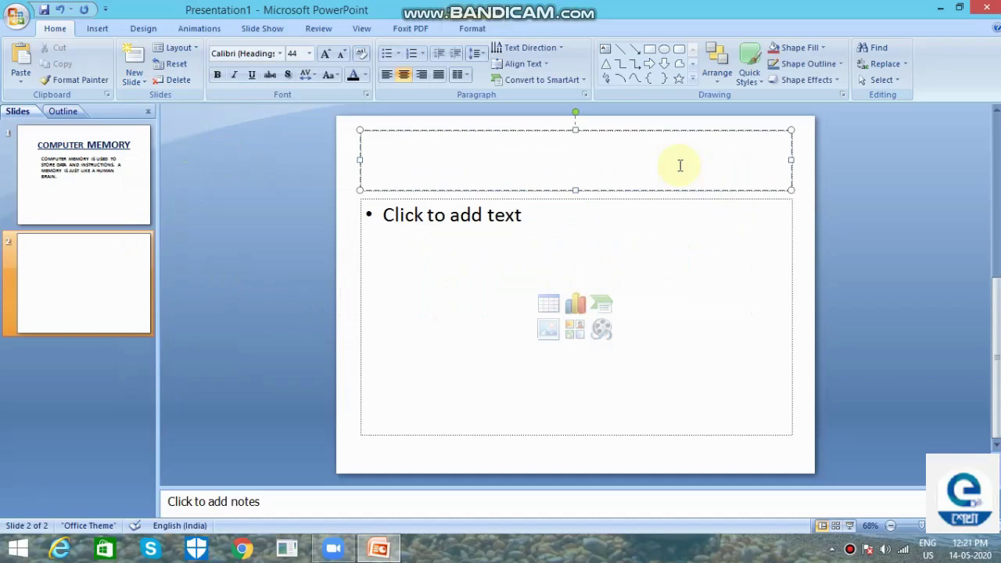
{"action": "type", "text": "TYPE"}
{"action": "key", "text": "BackSpace"}
{"action": "type", "text": "D"}
{"action": "key", "text": "BackSpace"}
{"action": "type", "text": "S OF MEMORY"}
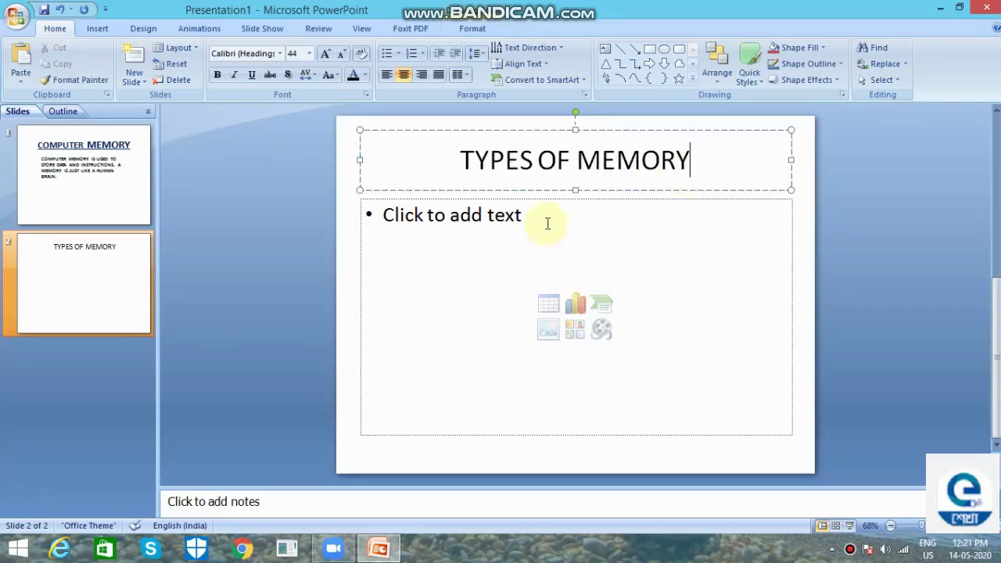
Step: List PRIMARY MEMORY/MAIN MEMORY, SECONDARY MEMORY and CACHE MEMORY as bullets
{"action": "left_click", "coordinate": [548, 224]}
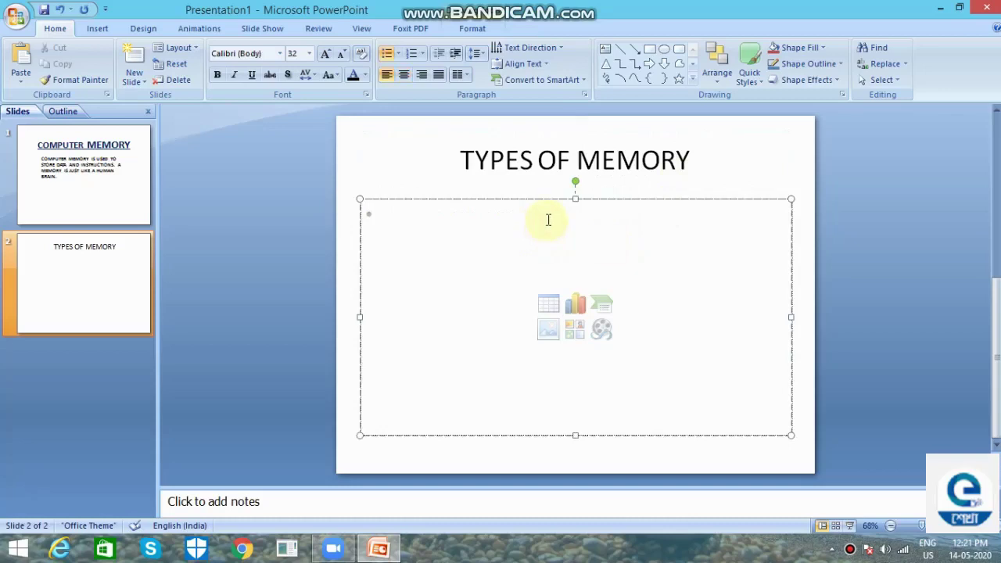
{"action": "type", "text": "PRIMARY"}
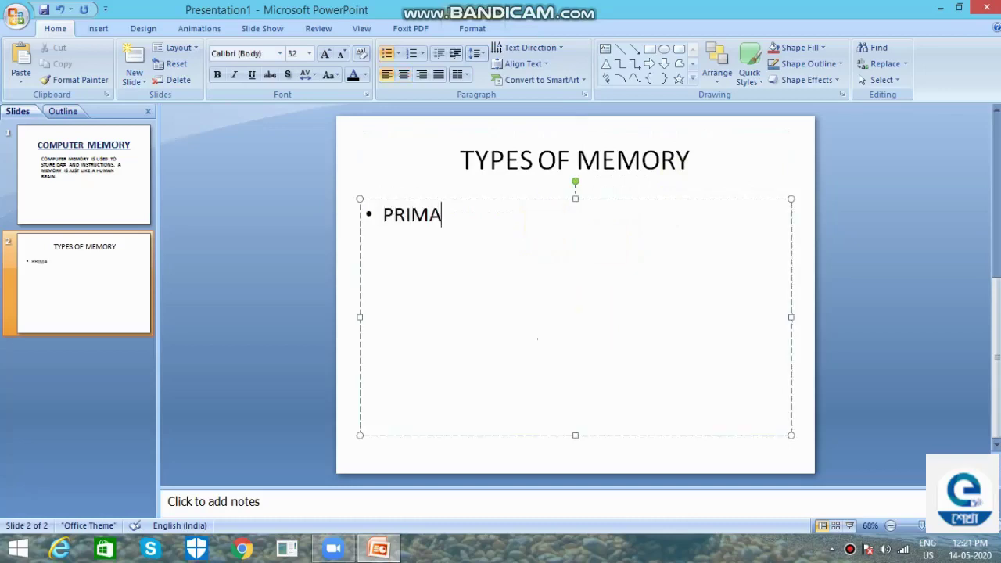
{"action": "type", "text": " MEMORY"}
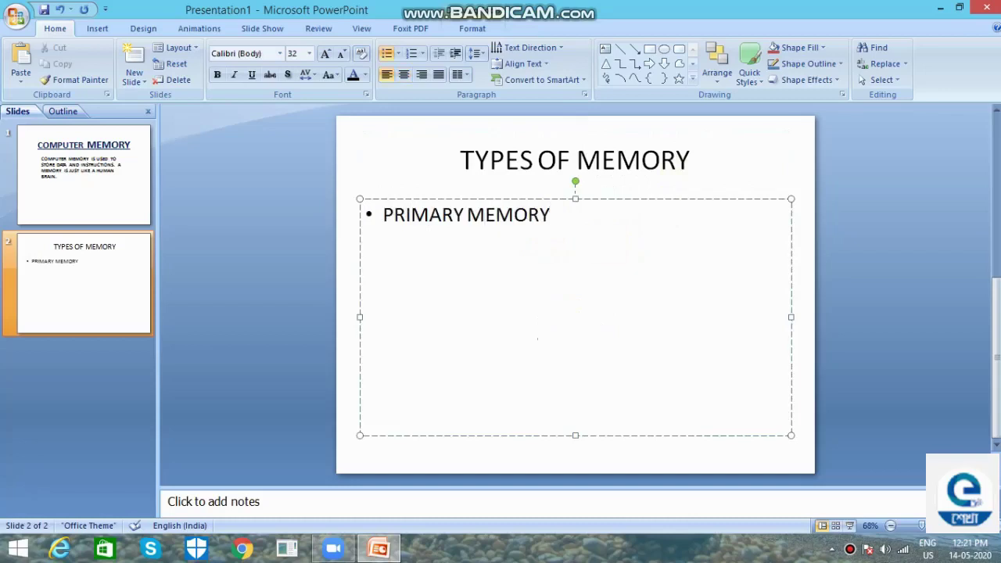
{"action": "type", "text": "/MAIN"}
{"action": "type", "text": " MEMORY"}
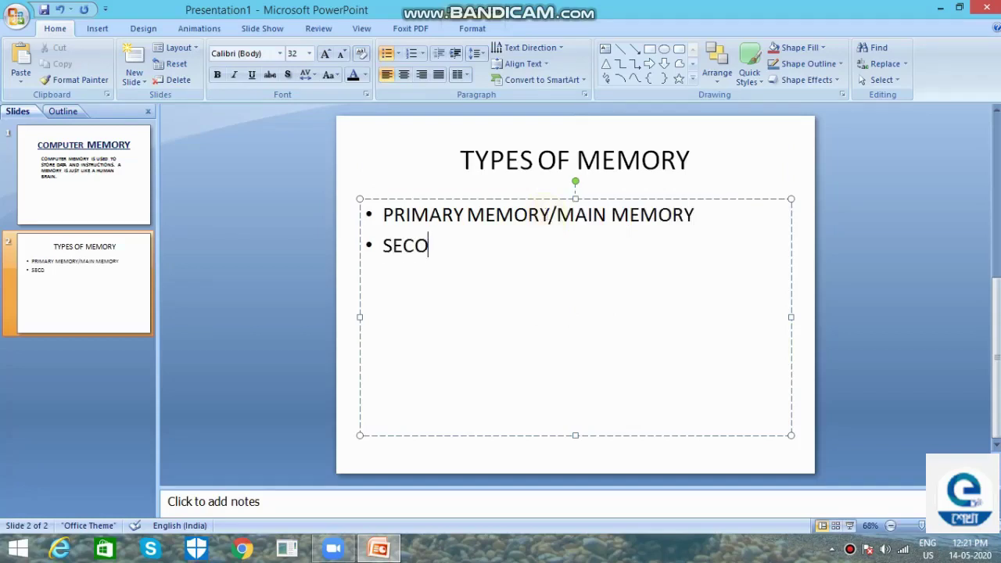
{"action": "type", "text": "DARY MEMORY CACHE"}
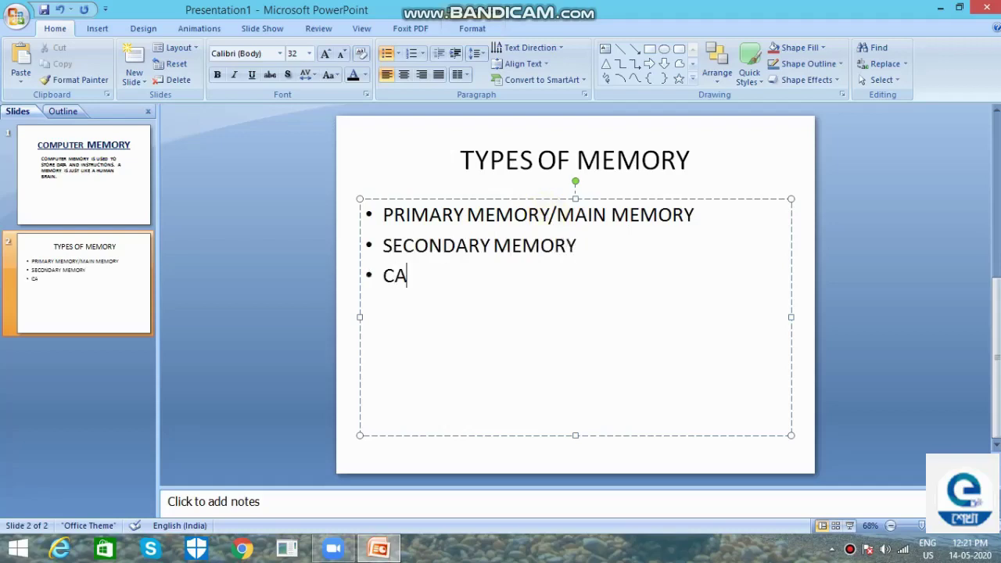
{"action": "type", "text": " MEMOR"}
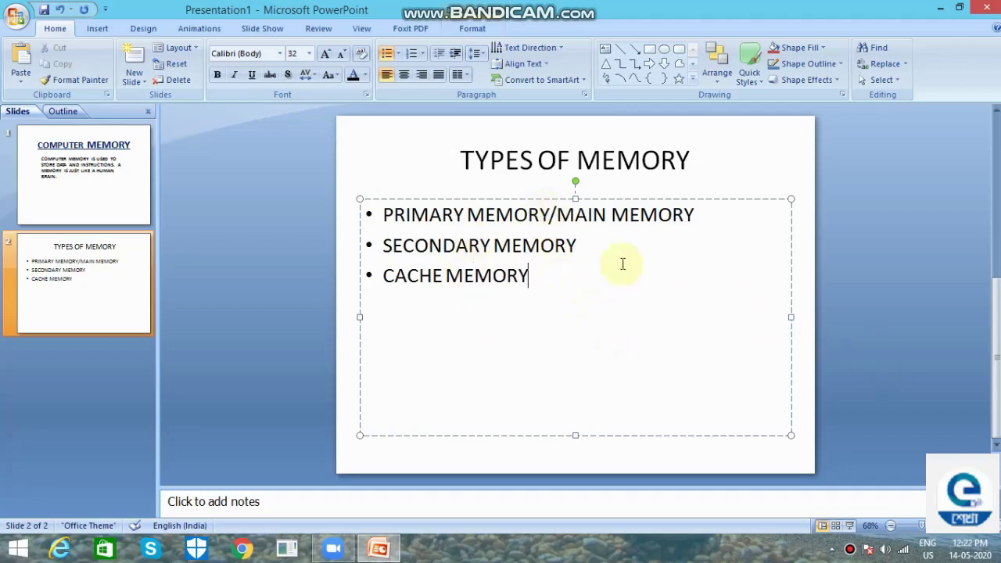
Step: Enlarge the TYPES OF MEMORY title to 48 and make it bold, underlined and red
{"action": "left_click", "coordinate": [692, 159]}
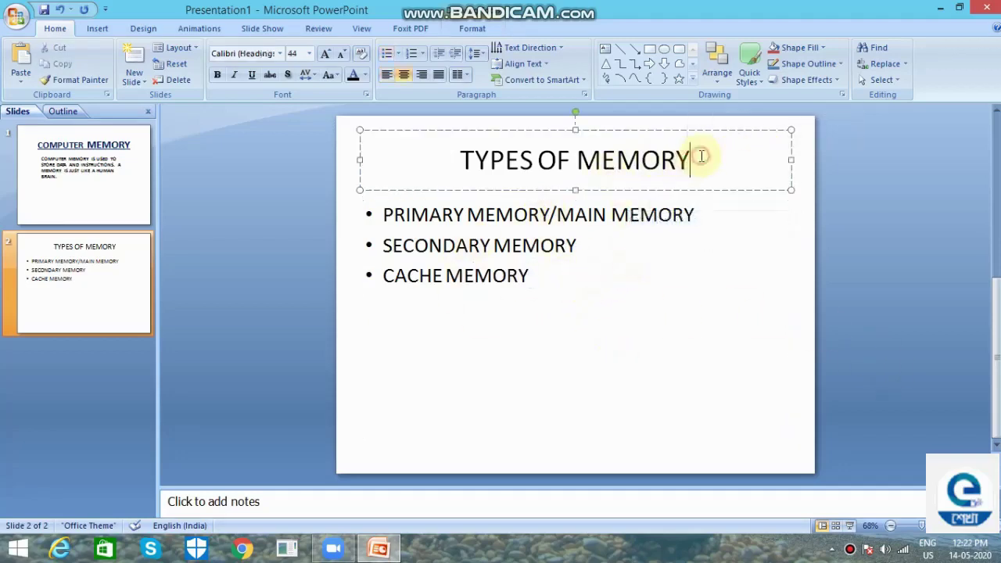
{"action": "left_click_drag", "start_coordinate": [692, 158], "coordinate": [396, 157]}
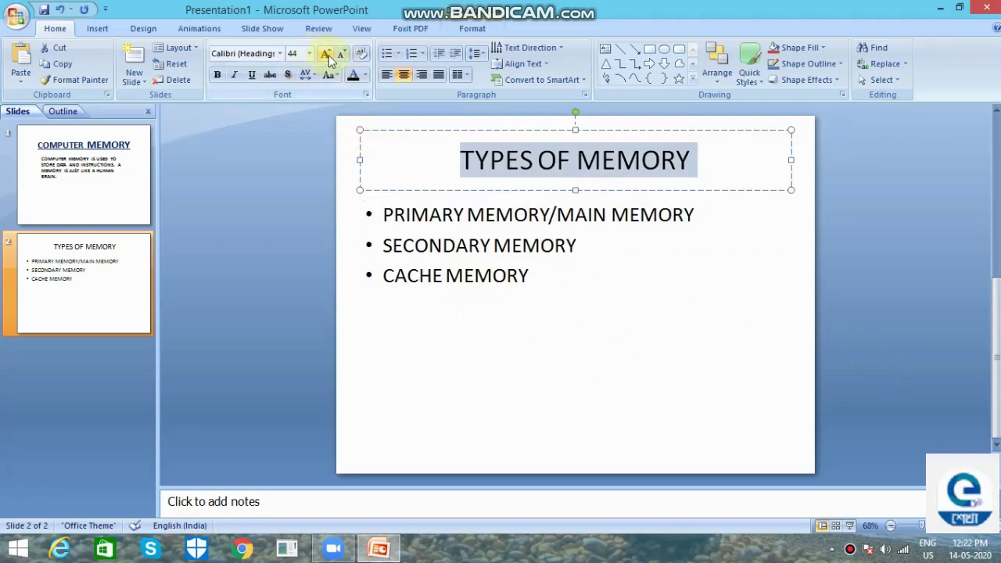
{"action": "left_click", "coordinate": [327, 55]}
{"action": "left_click", "coordinate": [217, 74]}
{"action": "left_click", "coordinate": [251, 78]}
{"action": "left_click", "coordinate": [364, 74]}
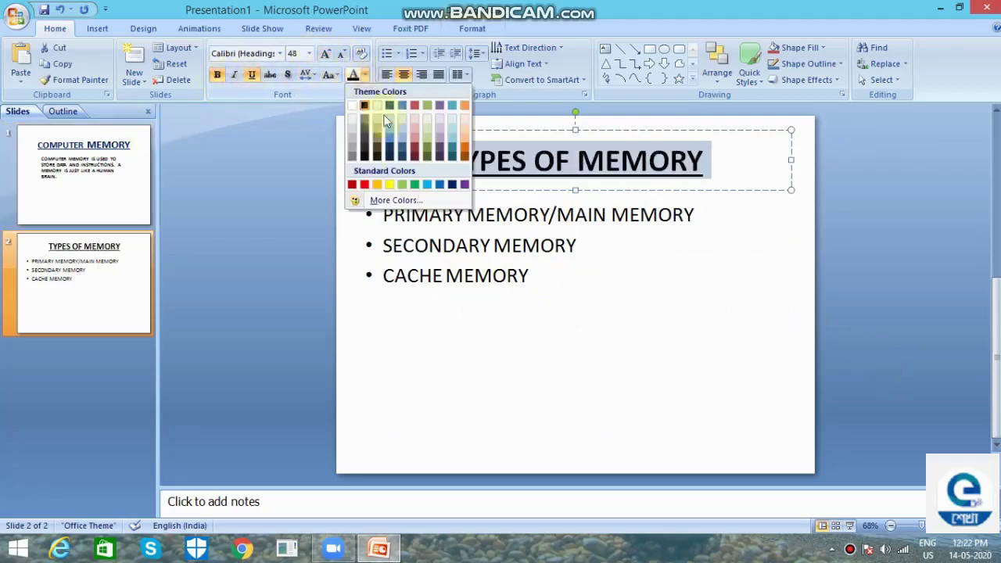
{"action": "left_click", "coordinate": [365, 184]}
Step: Make all three bullet lines bold and dark blue
{"action": "left_click", "coordinate": [500, 310]}
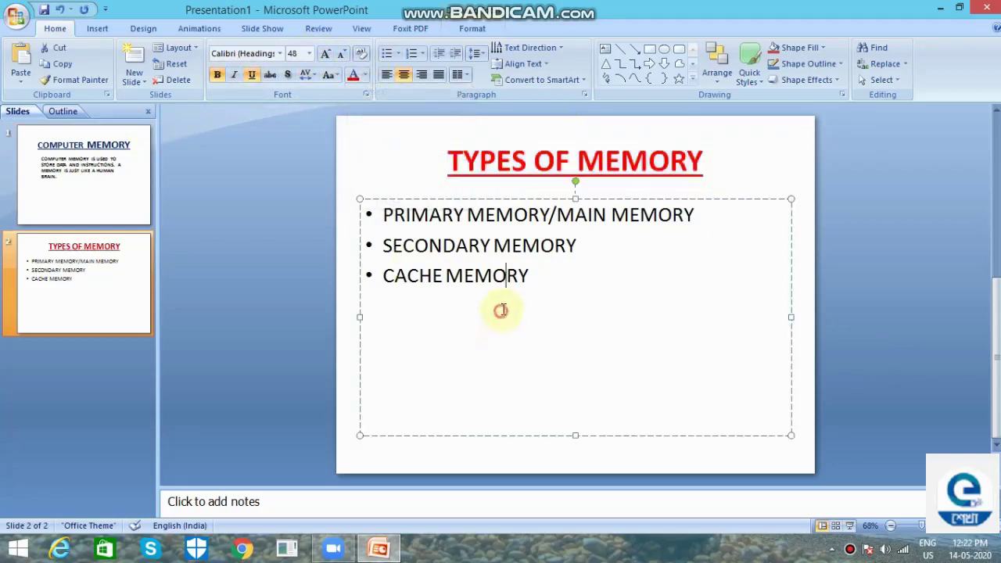
{"action": "left_click_drag", "start_coordinate": [530, 279], "coordinate": [382, 210]}
{"action": "left_click", "coordinate": [218, 74]}
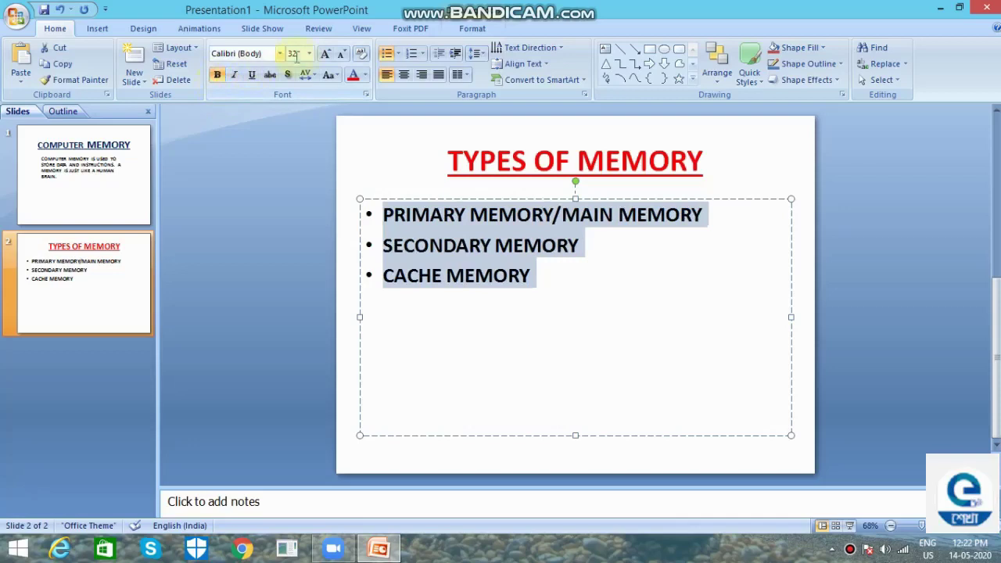
{"action": "left_click", "coordinate": [365, 74]}
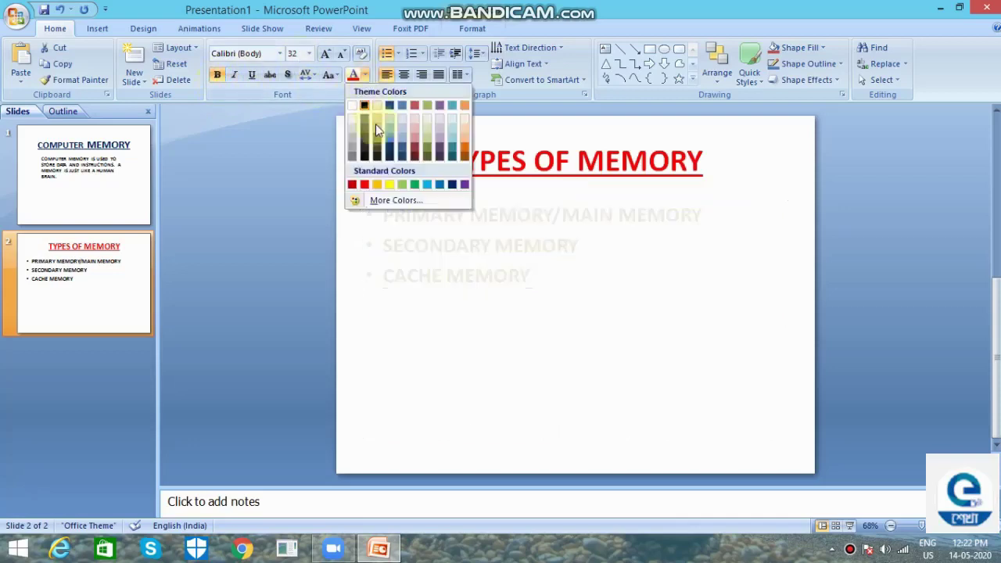
{"action": "left_click", "coordinate": [450, 194]}
{"action": "left_click", "coordinate": [696, 341]}
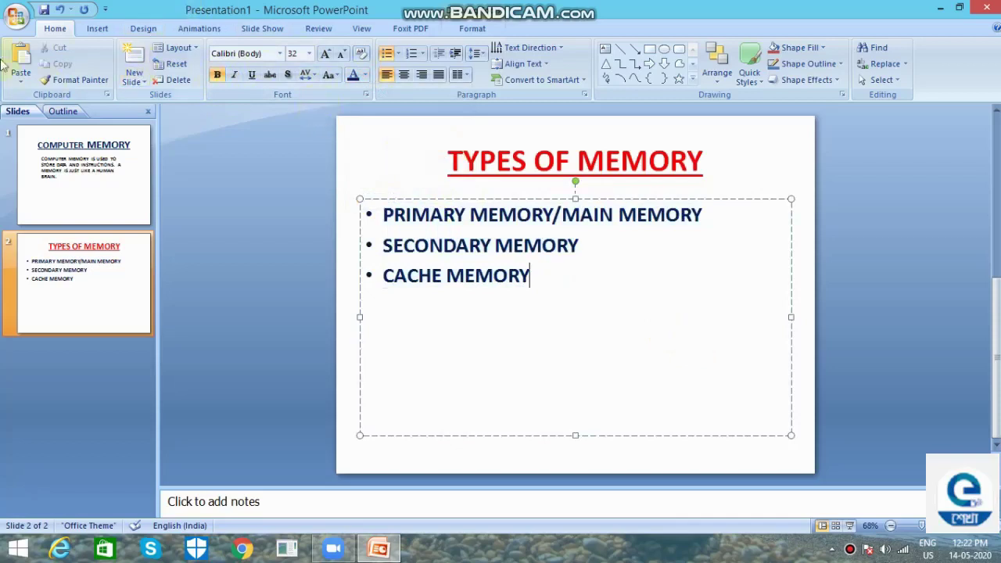
{"action": "left_click", "coordinate": [143, 78]}
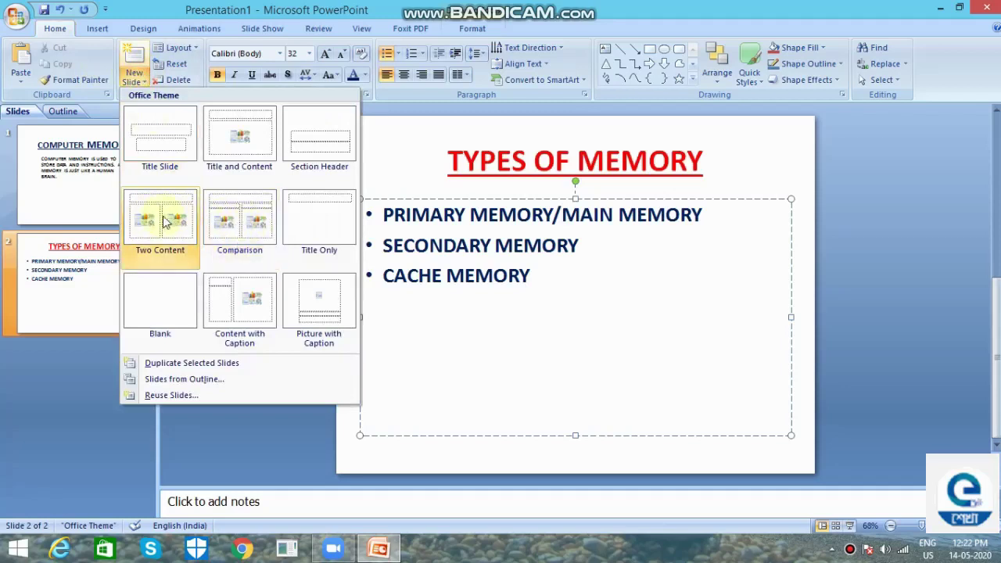
Step: Add a Comparison slide titled MEMORY with column headings RAM and ROM
{"action": "left_click", "coordinate": [262, 226]}
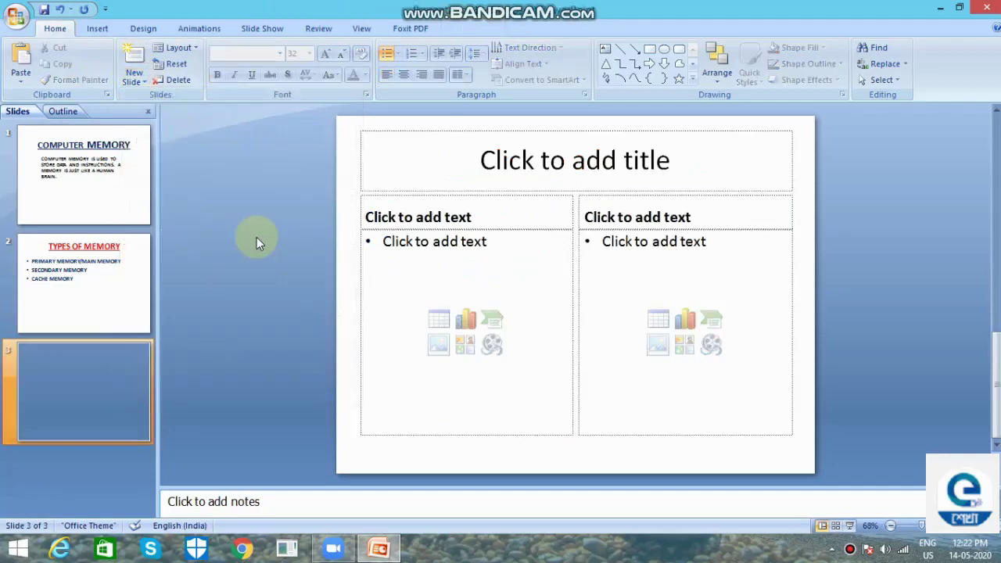
{"action": "left_click", "coordinate": [462, 162]}
{"action": "type", "text": "MEMORY"}
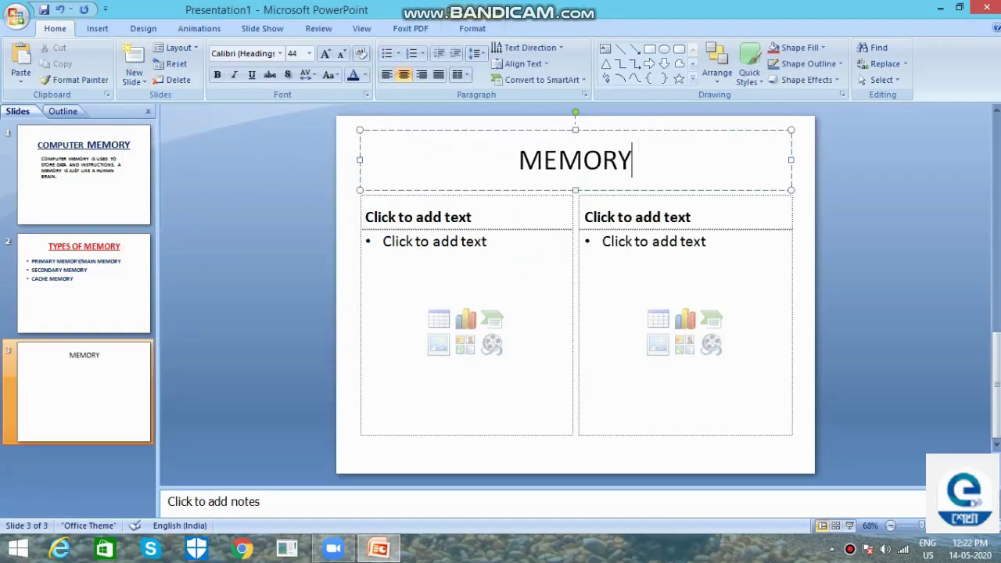
{"action": "left_click", "coordinate": [433, 217]}
{"action": "type", "text": "RAM"}
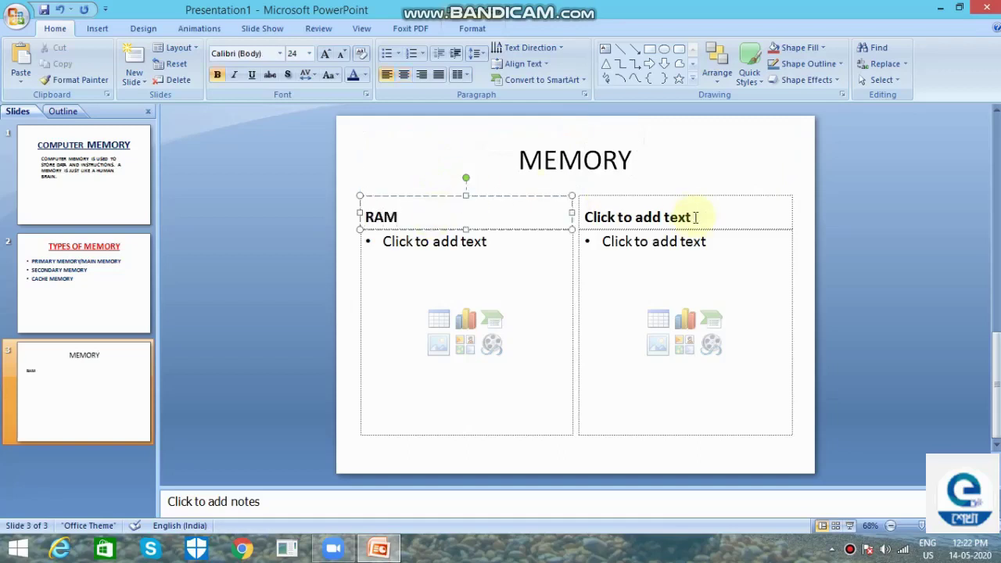
{"action": "left_click", "coordinate": [692, 211]}
{"action": "type", "text": "ROM"}
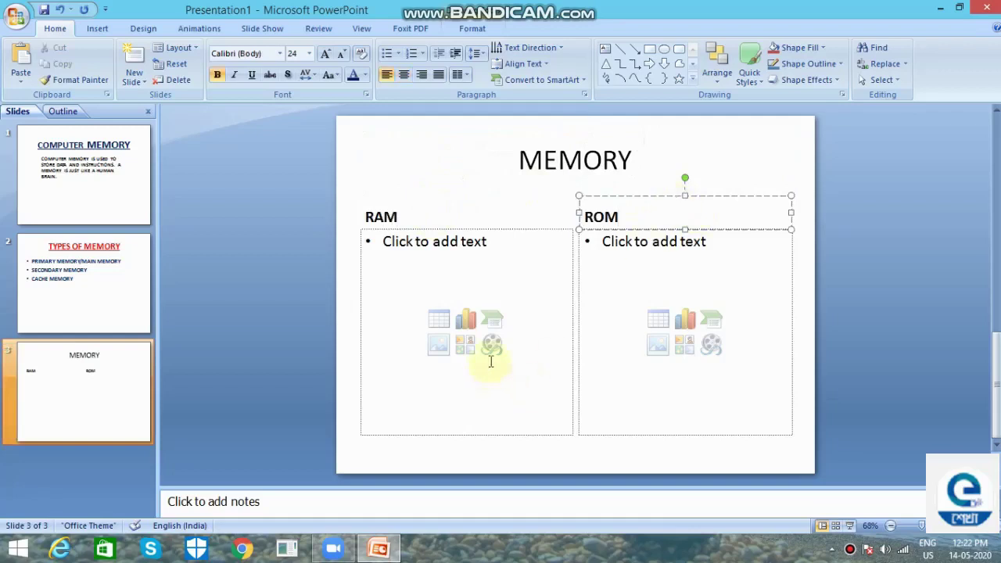
{"action": "left_click", "coordinate": [491, 362]}
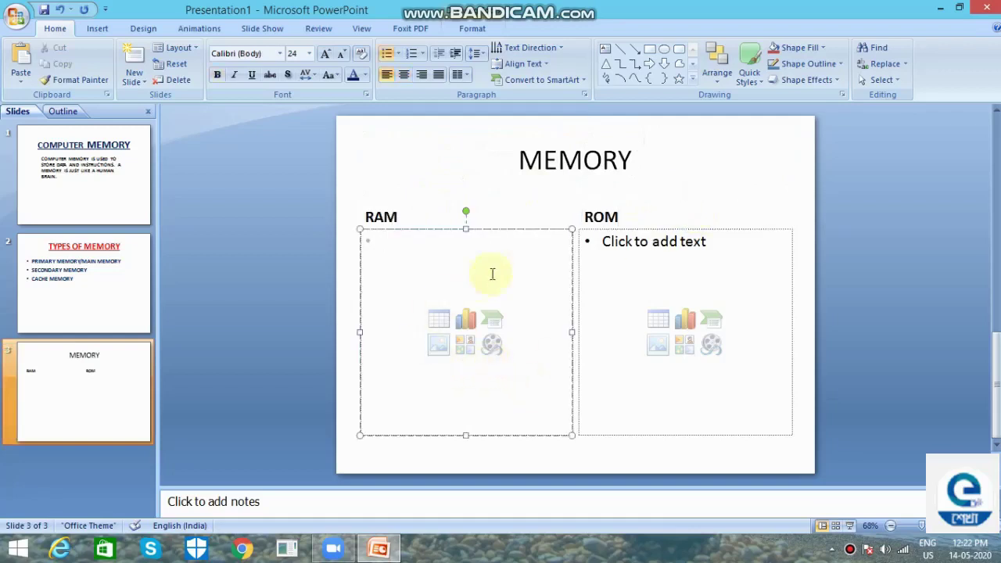
Step: Insert the Desktop picture 1-500x500.png under the RAM heading
{"action": "left_click", "coordinate": [442, 352]}
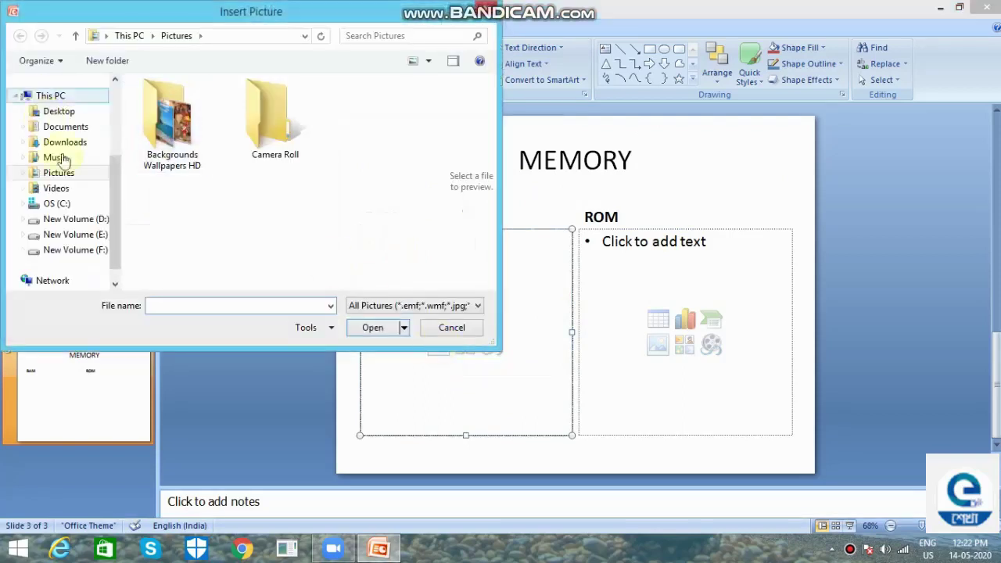
{"action": "left_click", "coordinate": [69, 112]}
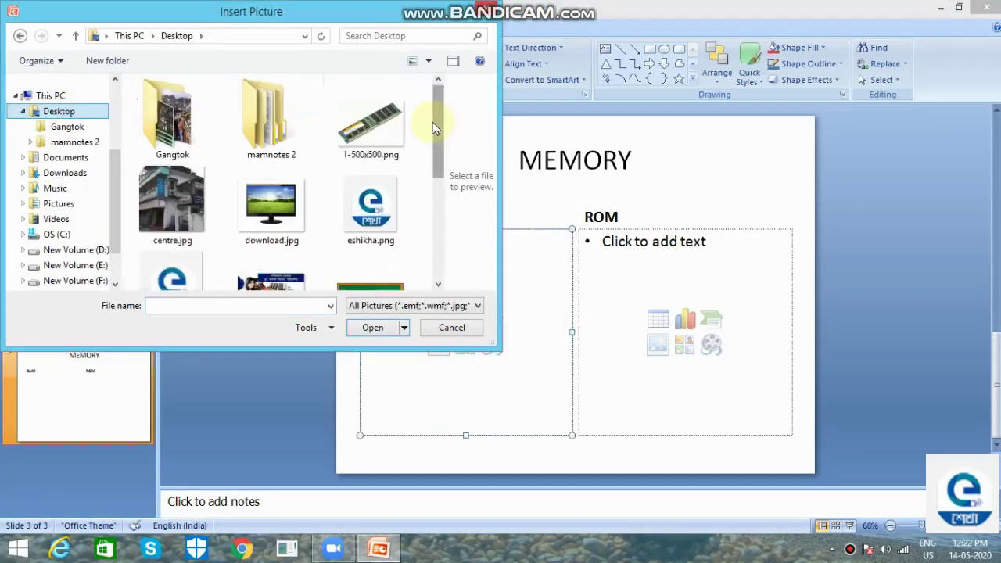
{"action": "left_click", "coordinate": [377, 127]}
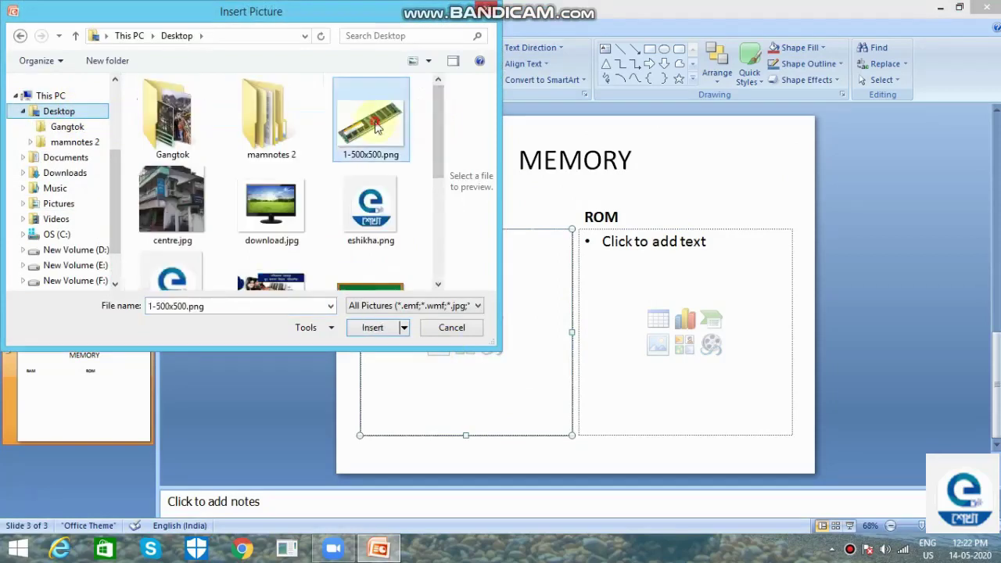
{"action": "left_click", "coordinate": [368, 325]}
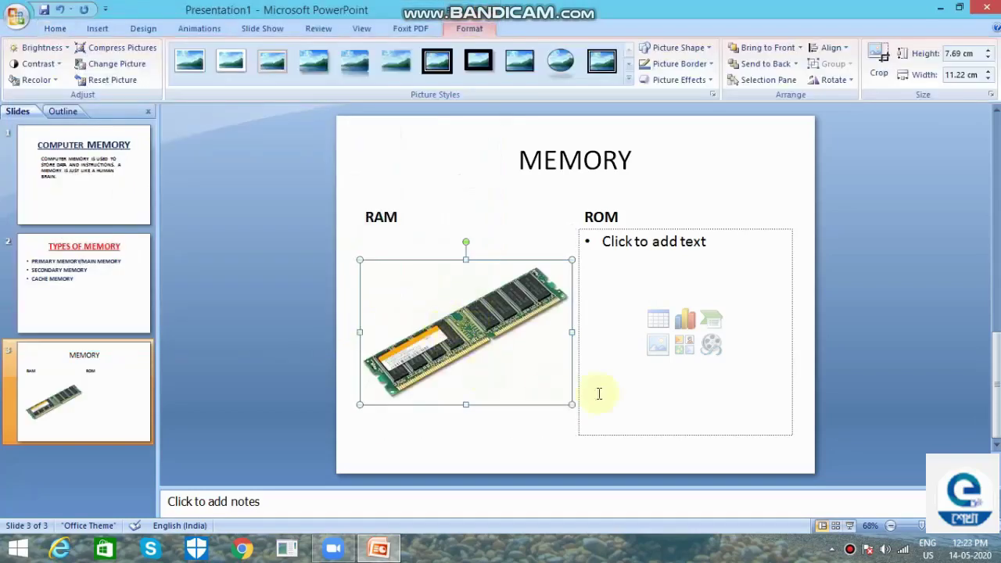
Step: Insert the ROM.jpg picture under the ROM heading
{"action": "left_click", "coordinate": [672, 247]}
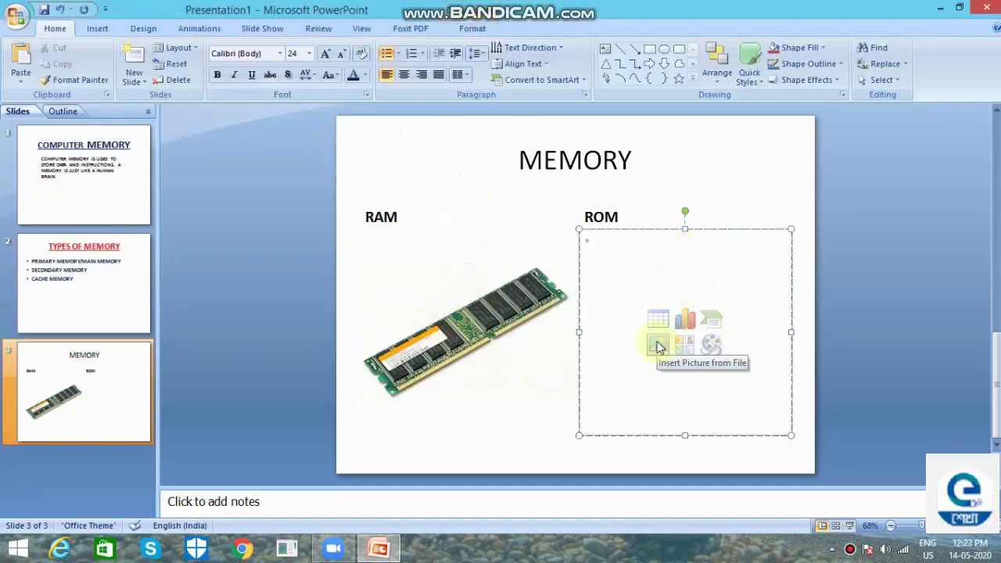
{"action": "left_click", "coordinate": [657, 347]}
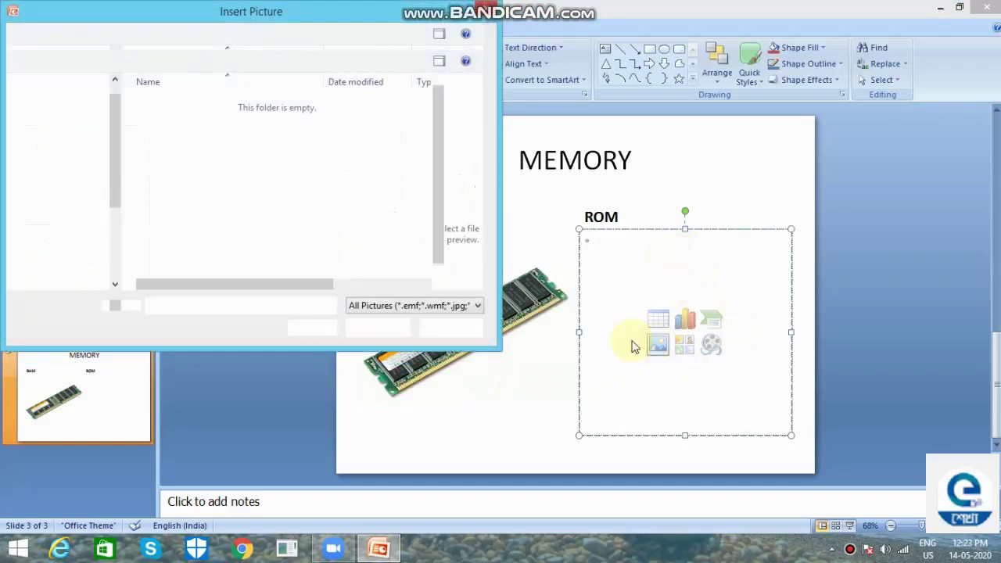
{"action": "scroll", "coordinate": [417, 232], "scroll_direction": "down", "scroll_amount": 3}
{"action": "scroll", "coordinate": [417, 232], "scroll_direction": "down", "scroll_amount": 2}
{"action": "left_click", "coordinate": [272, 239]}
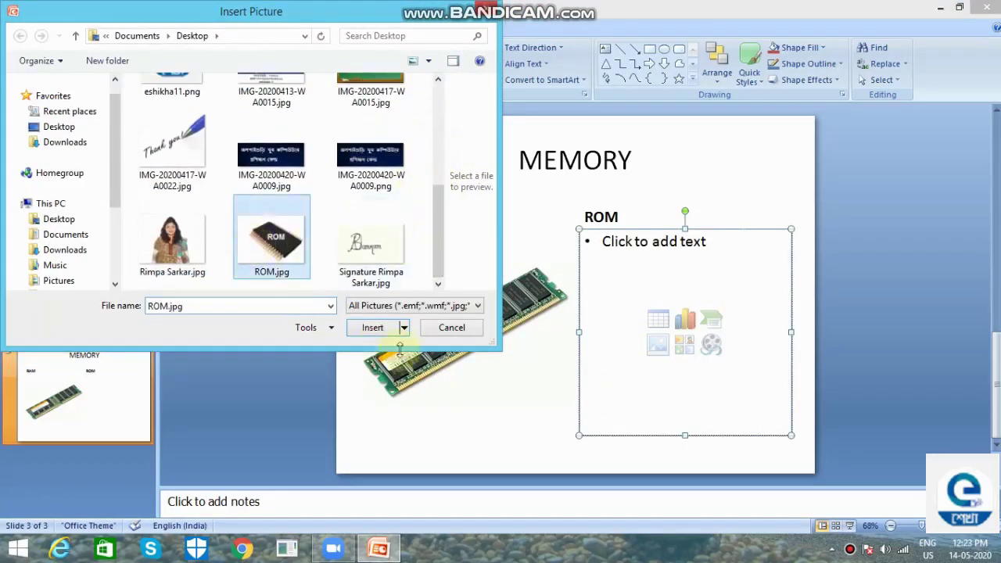
{"action": "left_click", "coordinate": [380, 332]}
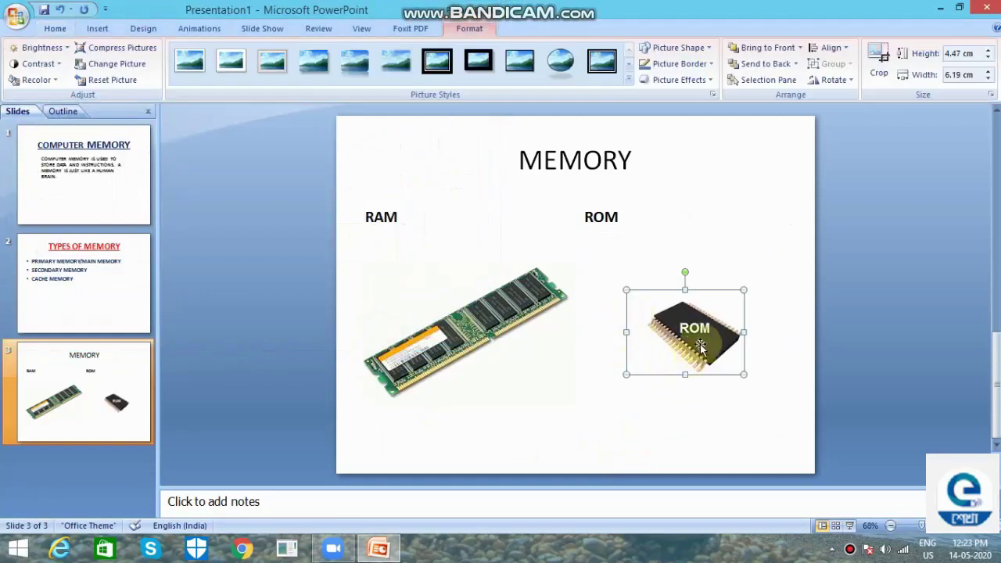
Step: Check both pictures' placement and select the MEMORY title text
{"action": "left_click", "coordinate": [559, 222]}
{"action": "left_click", "coordinate": [560, 294]}
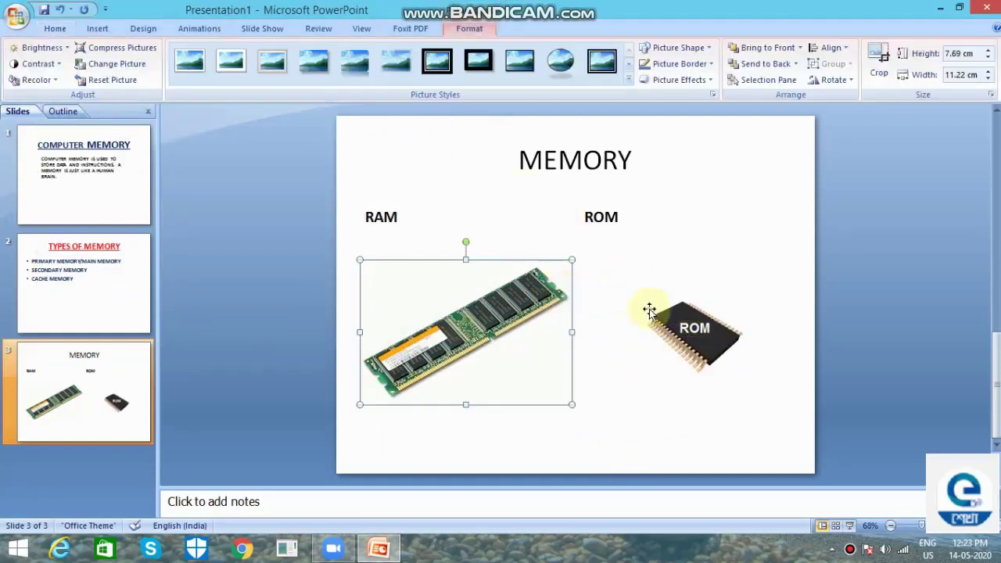
{"action": "left_click", "coordinate": [649, 313]}
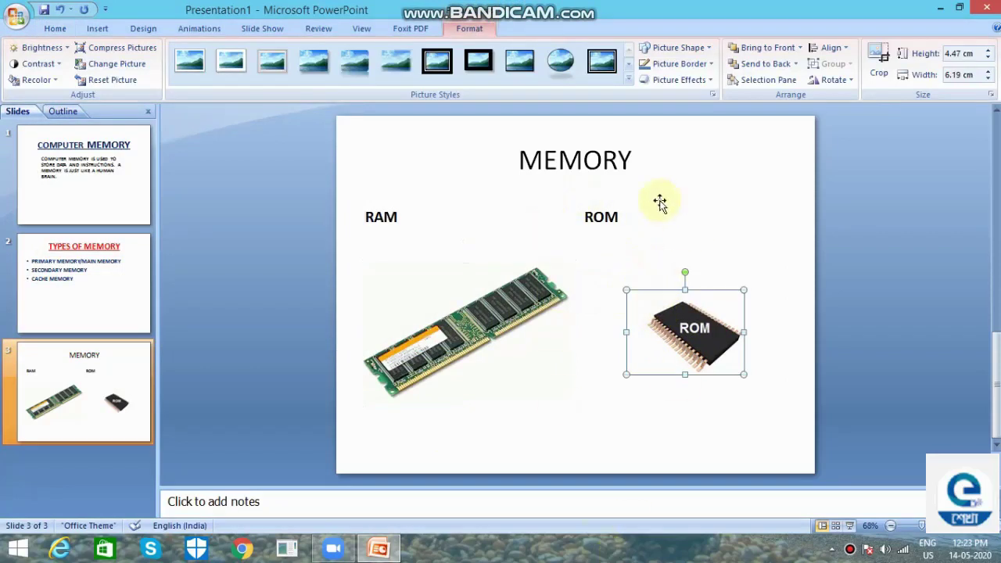
{"action": "left_click", "coordinate": [616, 158]}
{"action": "left_click_drag", "start_coordinate": [640, 161], "coordinate": [523, 147]}
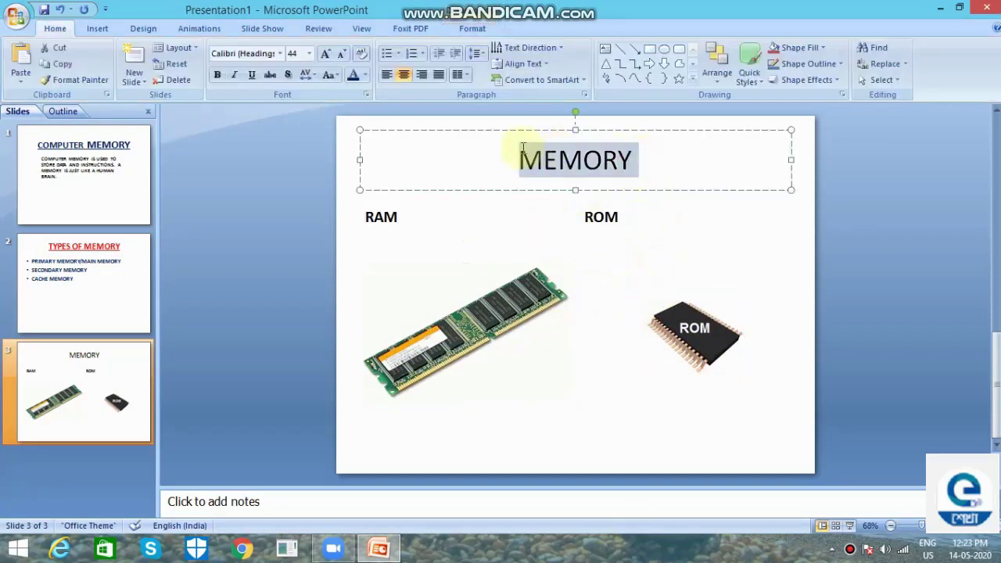
Step: Enlarge the MEMORY title to 48 and make it red, underlined and bold
{"action": "left_click", "coordinate": [329, 58]}
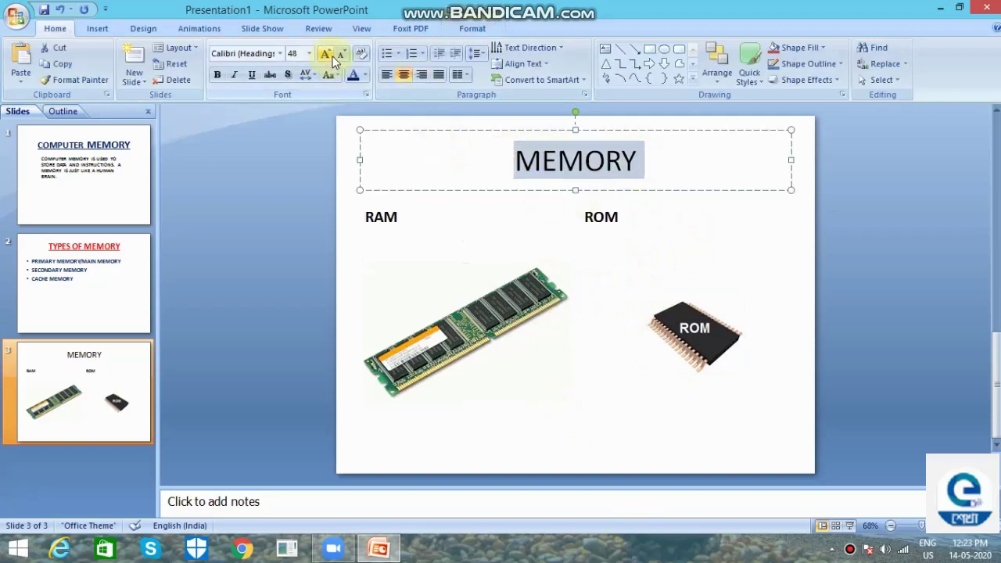
{"action": "left_click", "coordinate": [367, 76]}
{"action": "left_click", "coordinate": [366, 186]}
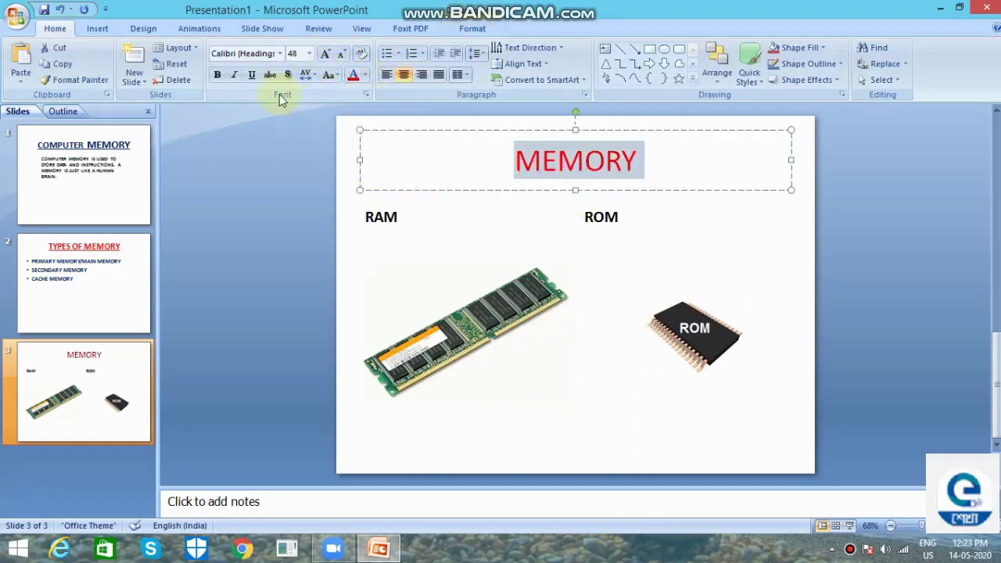
{"action": "left_click", "coordinate": [252, 75]}
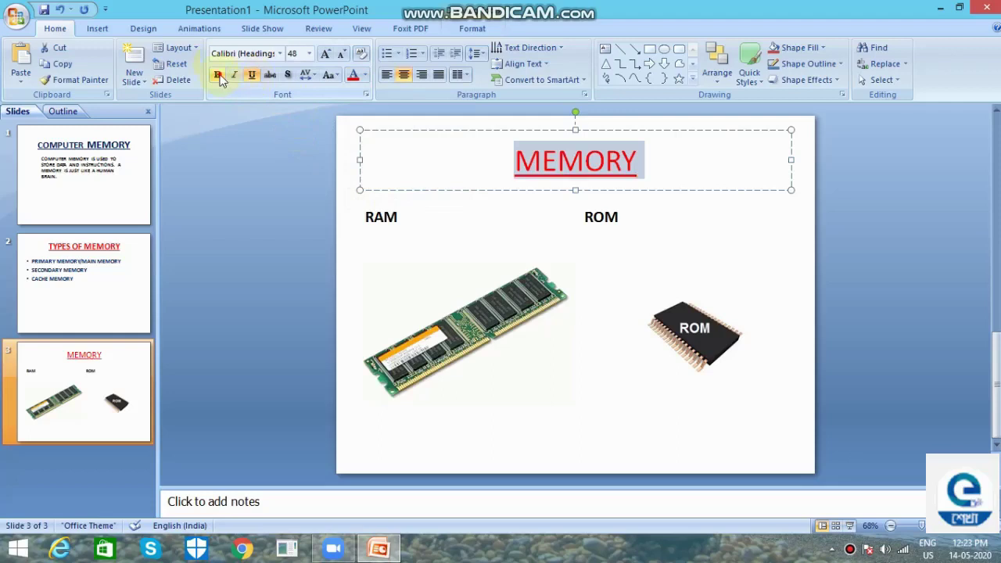
{"action": "left_click", "coordinate": [220, 78]}
Step: Centre the RAM and ROM column headings in their text boxes
{"action": "left_click", "coordinate": [626, 303]}
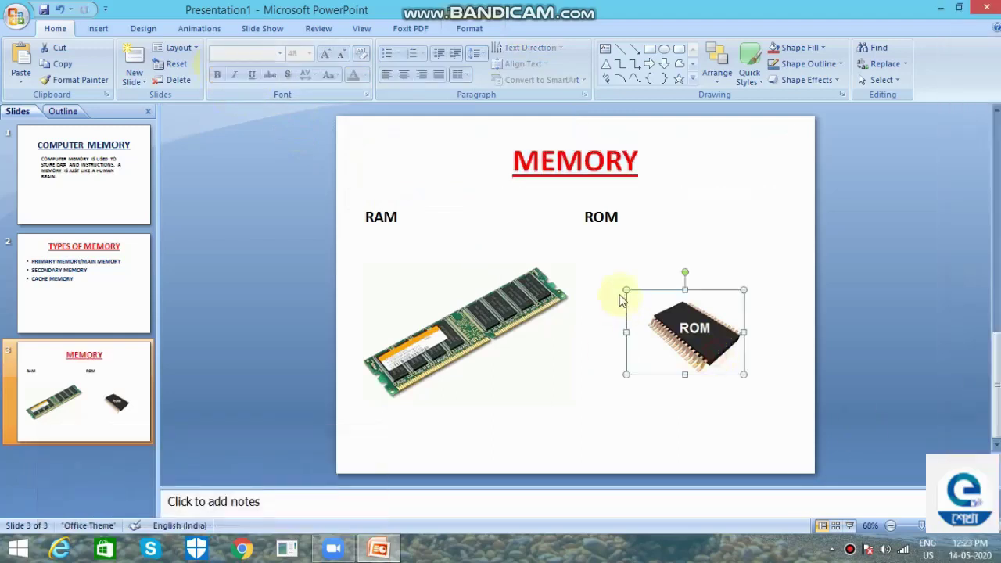
{"action": "left_click", "coordinate": [489, 221]}
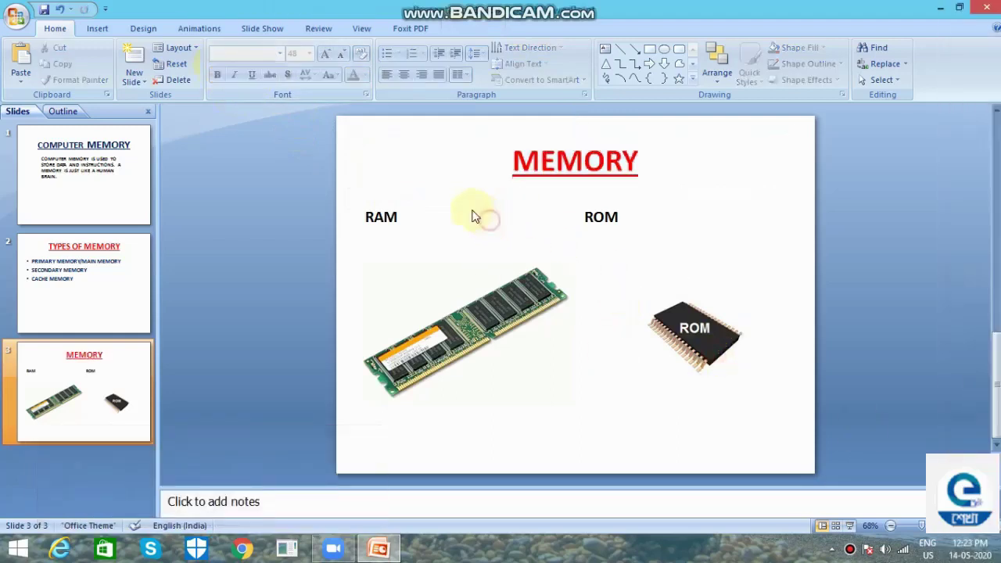
{"action": "left_click", "coordinate": [398, 219]}
{"action": "left_click_drag", "start_coordinate": [396, 218], "coordinate": [358, 217]}
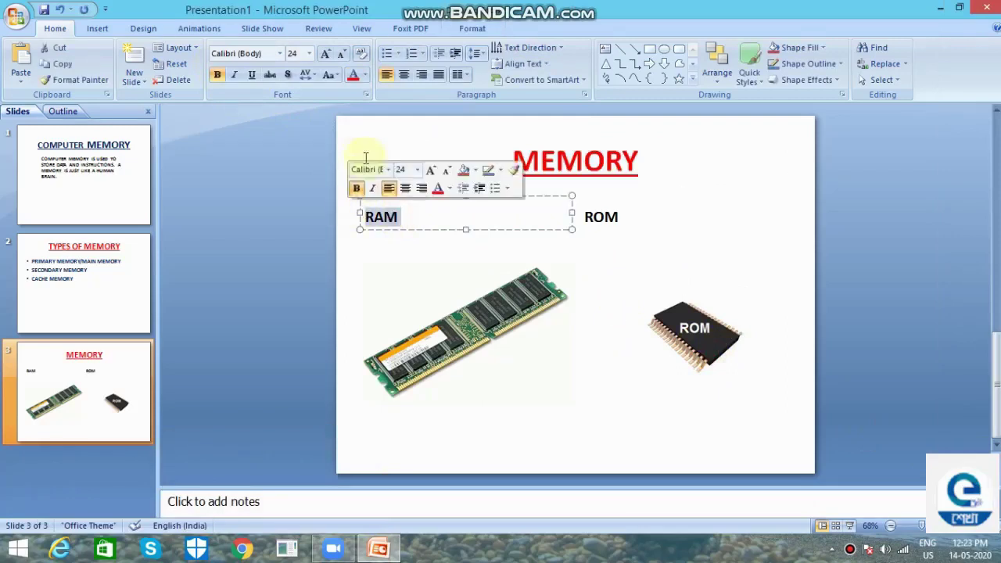
{"action": "left_click", "coordinate": [403, 74]}
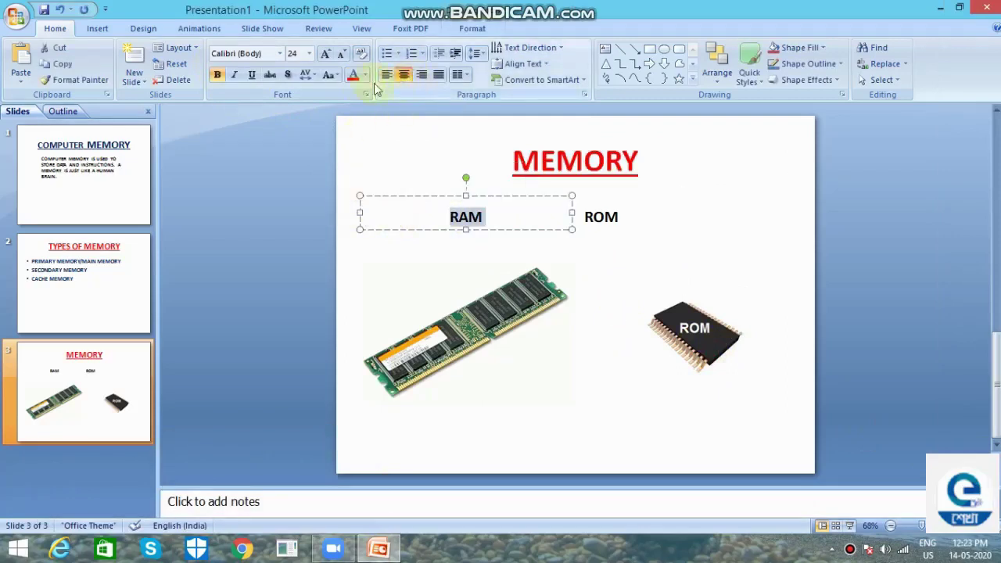
{"action": "double_click", "coordinate": [610, 221]}
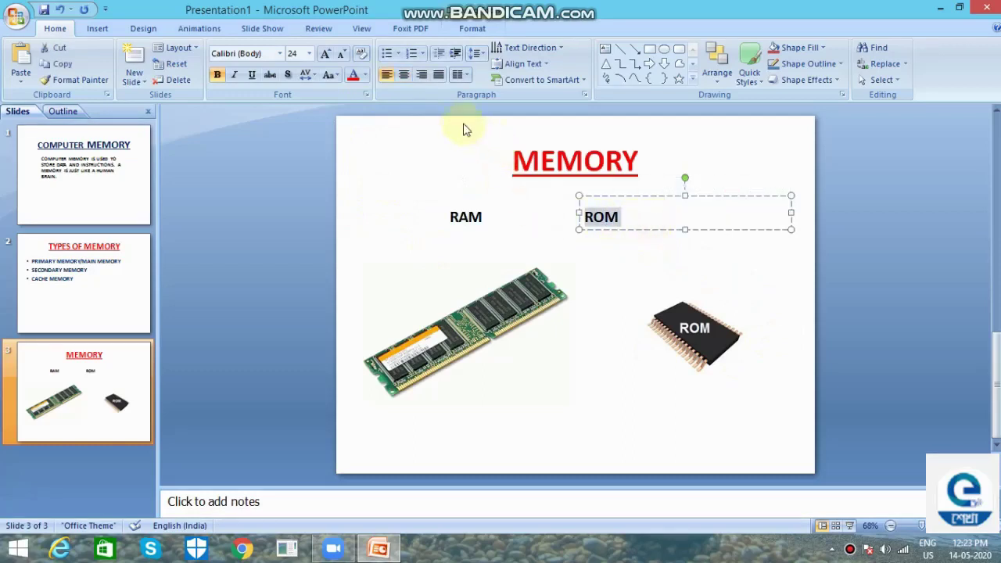
{"action": "left_click", "coordinate": [403, 75]}
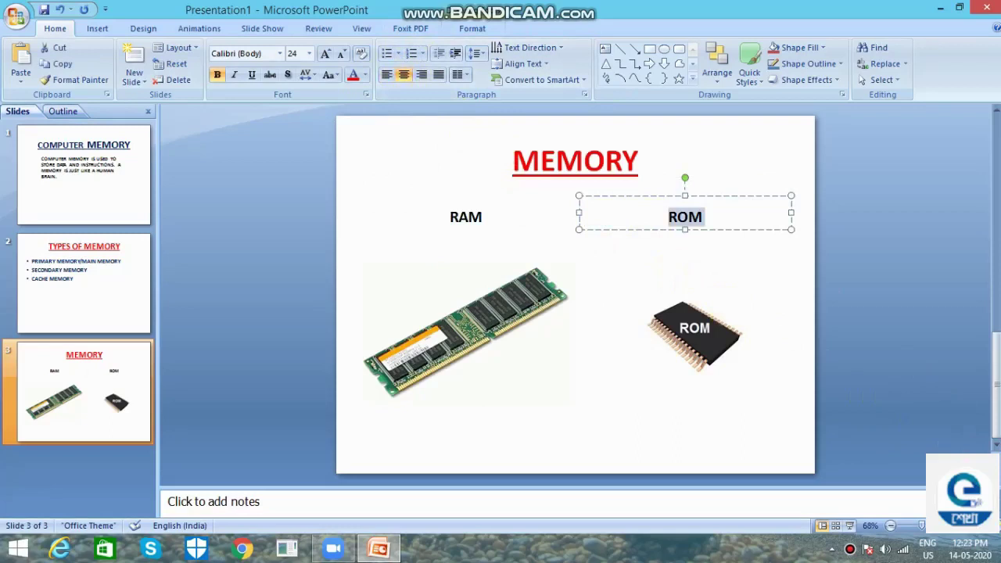
{"action": "mouse_move", "coordinate": [1000, 4]}
Step: Apply the Trek theme from the Design tab's Themes gallery to all slides
{"action": "left_click", "coordinate": [85, 160]}
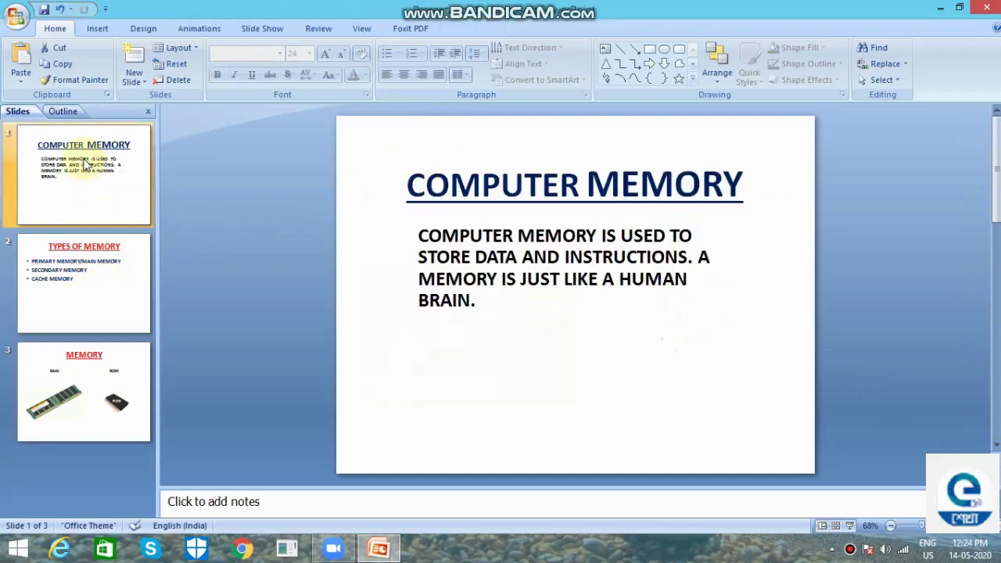
{"action": "left_click", "coordinate": [141, 28]}
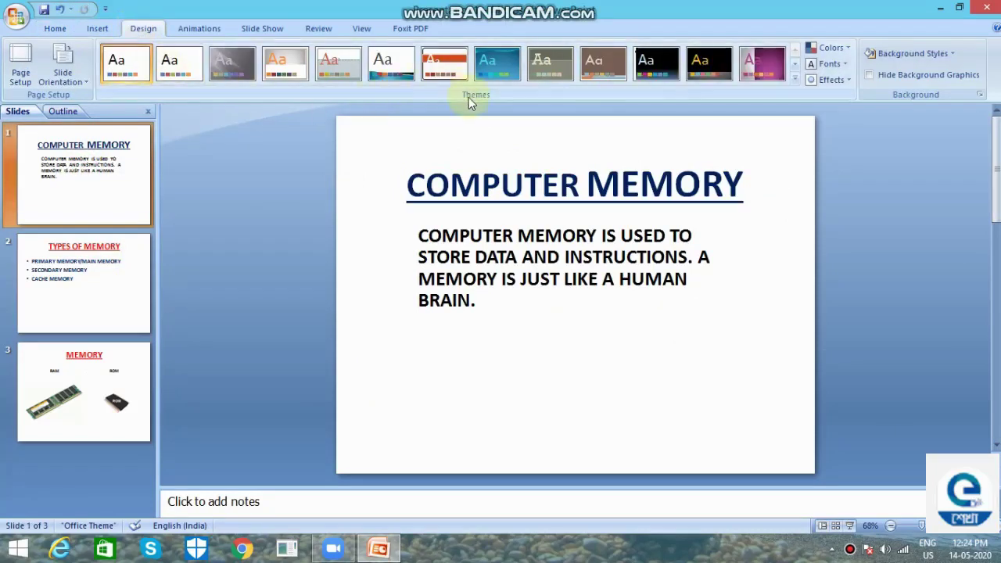
{"action": "left_click", "coordinate": [796, 81]}
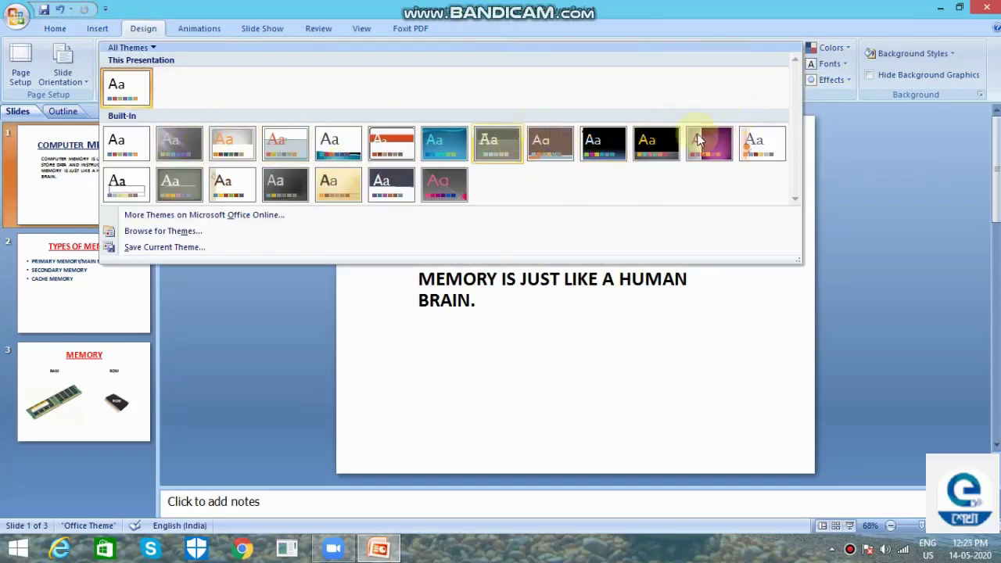
{"action": "left_click", "coordinate": [330, 192]}
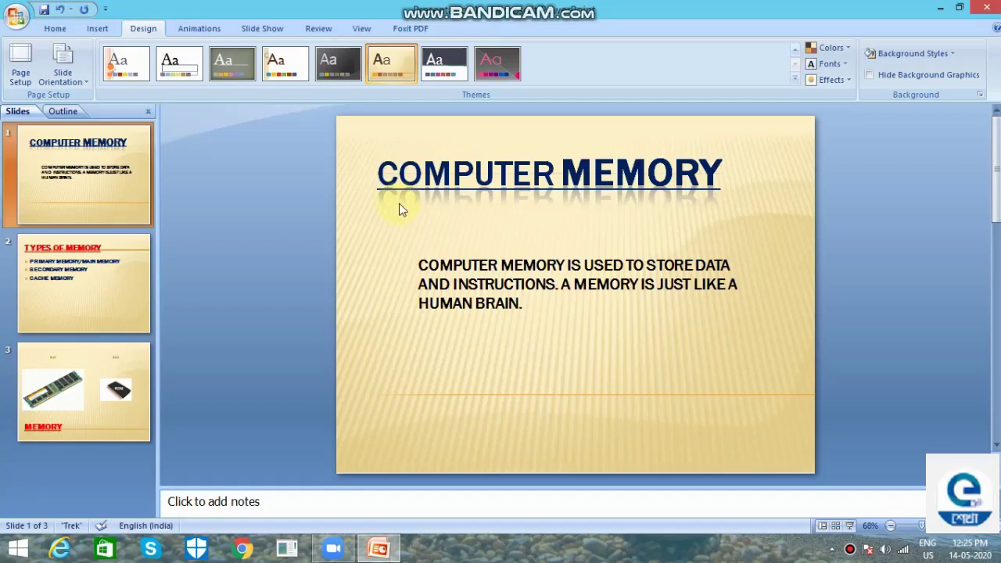
{"action": "left_click", "coordinate": [53, 30]}
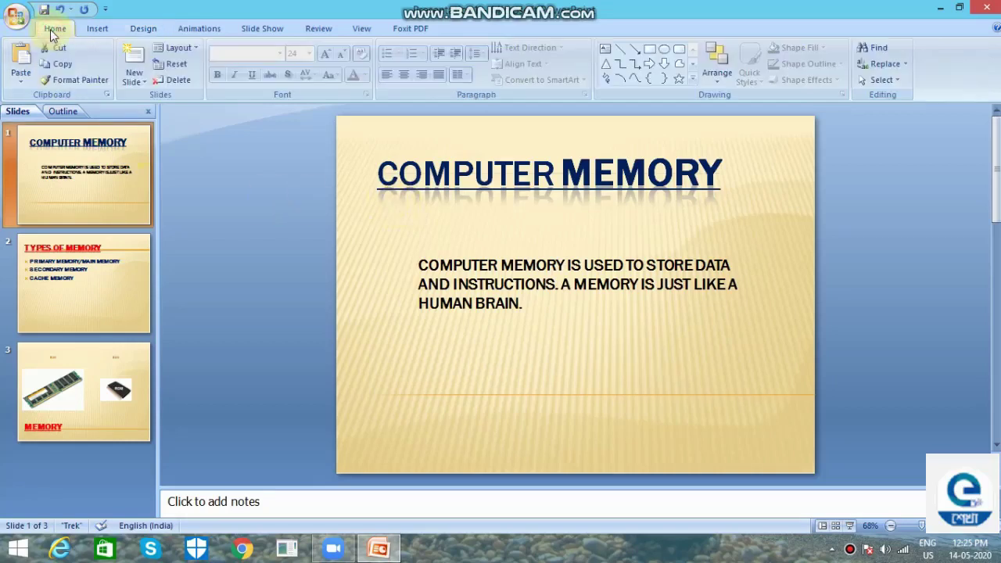
{"action": "left_click", "coordinate": [141, 77]}
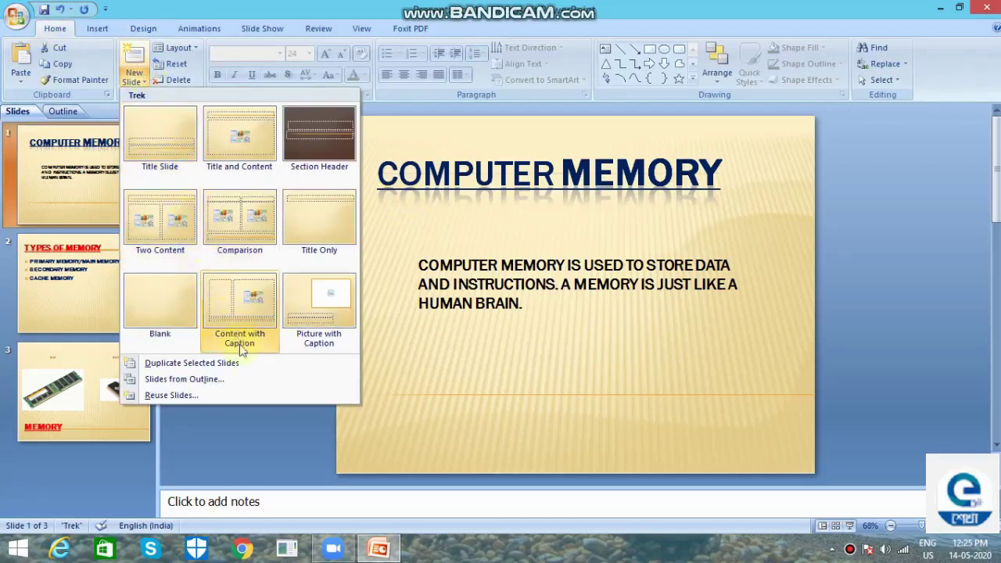
{"action": "left_click", "coordinate": [219, 426]}
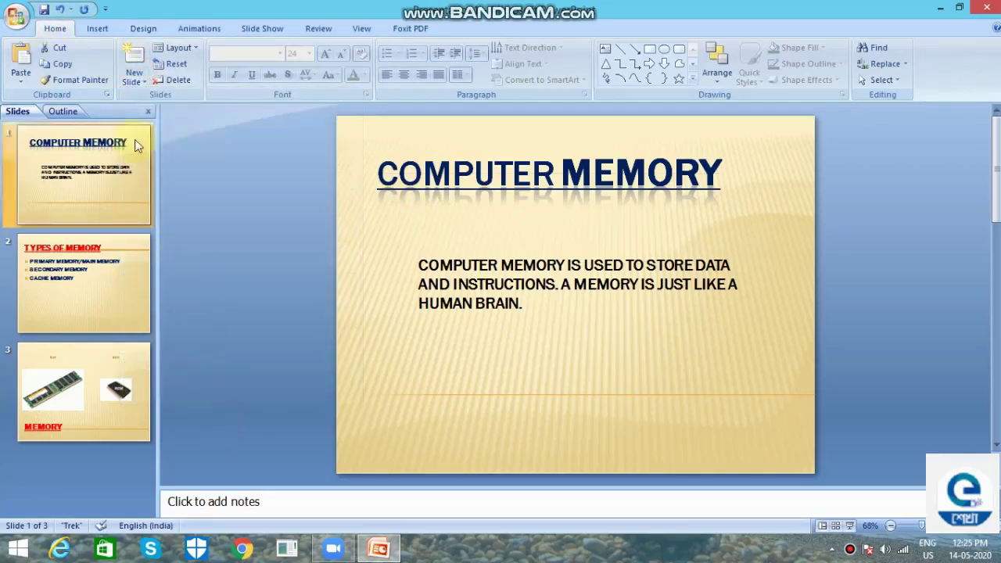
{"action": "left_click", "coordinate": [143, 29]}
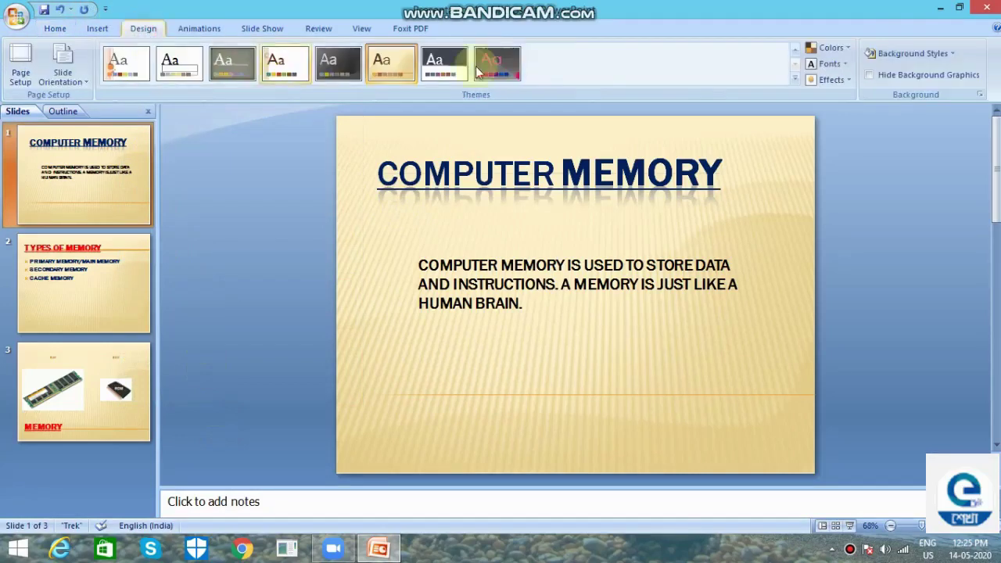
{"action": "left_click", "coordinate": [796, 80]}
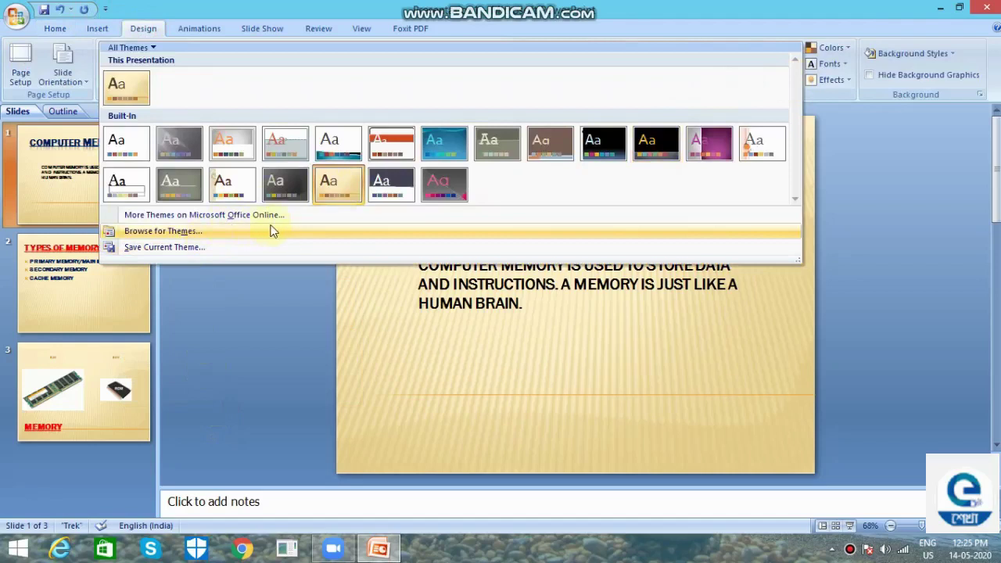
{"action": "left_click", "coordinate": [250, 306]}
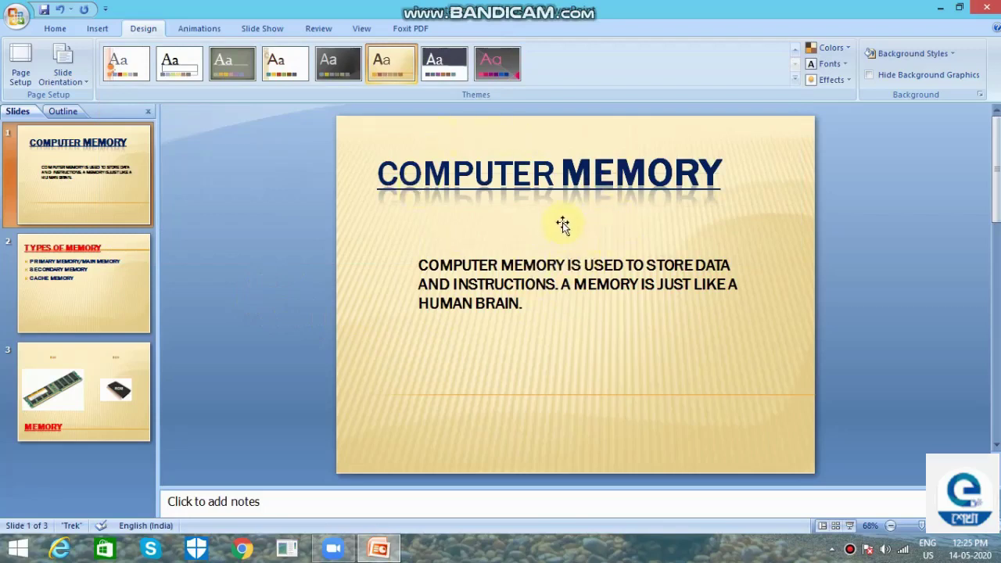
Step: Replace the yellow Trek theme colours with the blue Metro colour set
{"action": "left_click", "coordinate": [849, 50]}
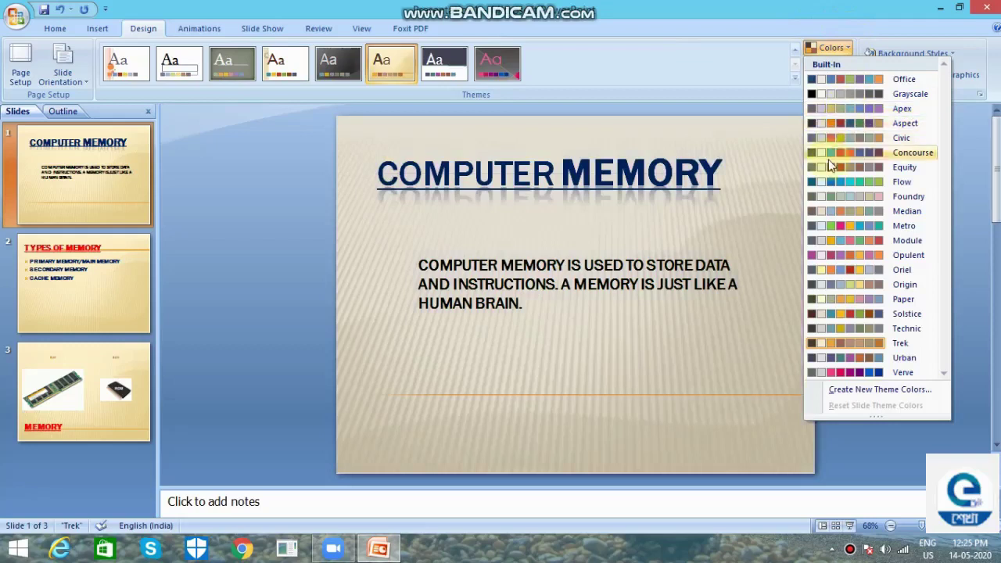
{"action": "left_click", "coordinate": [816, 225]}
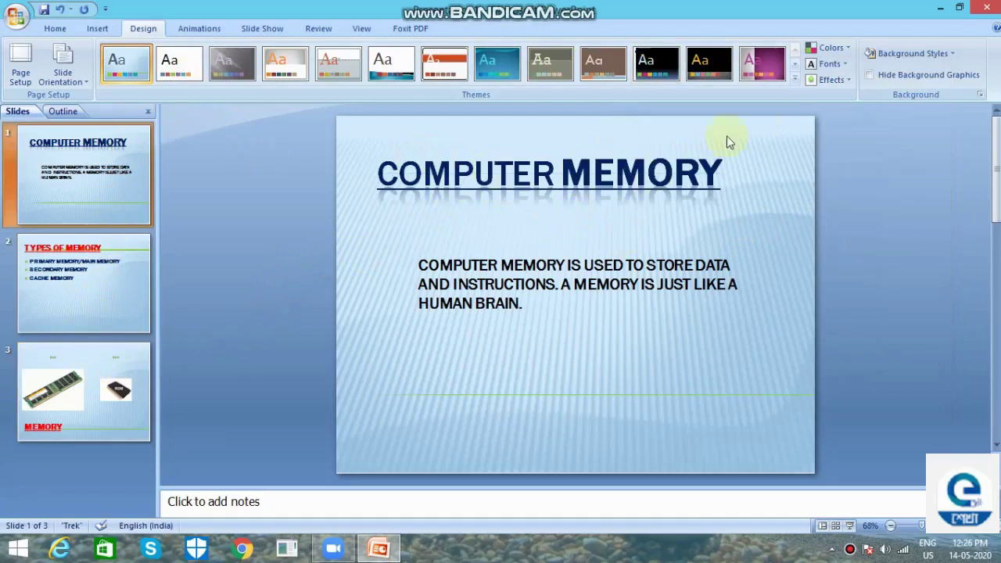
{"action": "left_click", "coordinate": [841, 65]}
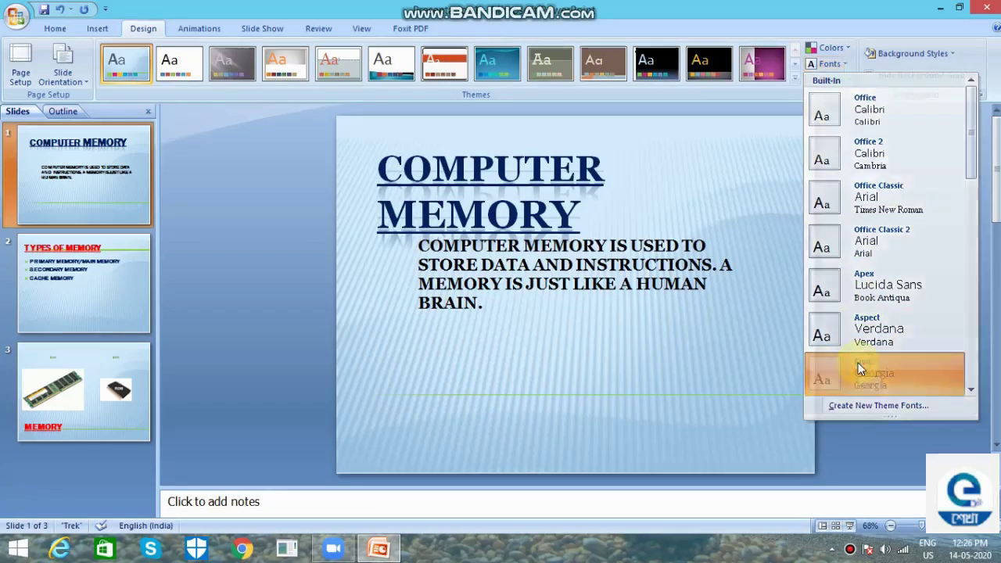
Step: Apply the Civic theme fonts and review slides 1–3 with the new fonts
{"action": "left_click", "coordinate": [861, 368]}
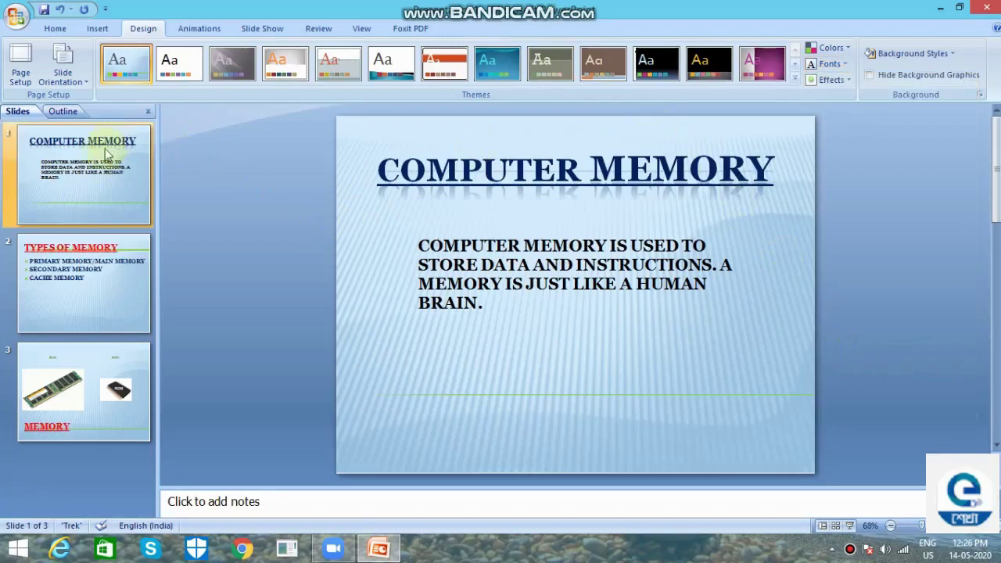
{"action": "left_click", "coordinate": [72, 293]}
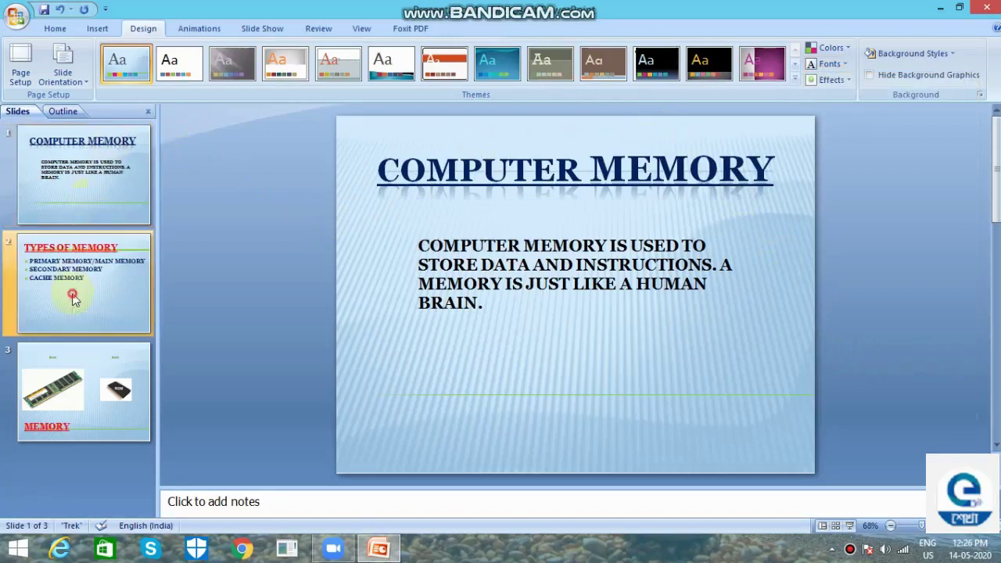
{"action": "left_click", "coordinate": [64, 369]}
{"action": "left_click", "coordinate": [79, 176]}
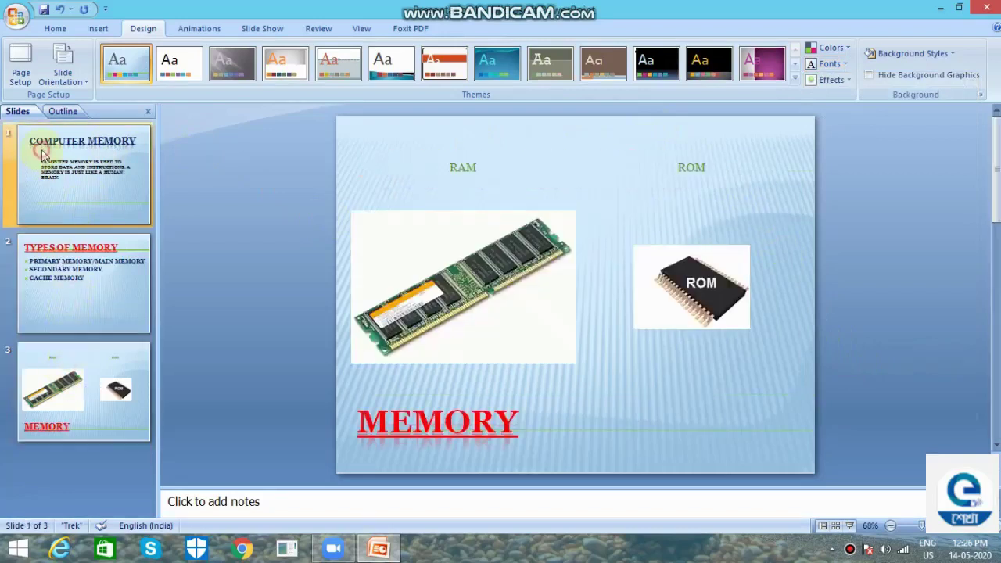
{"action": "left_click", "coordinate": [849, 81]}
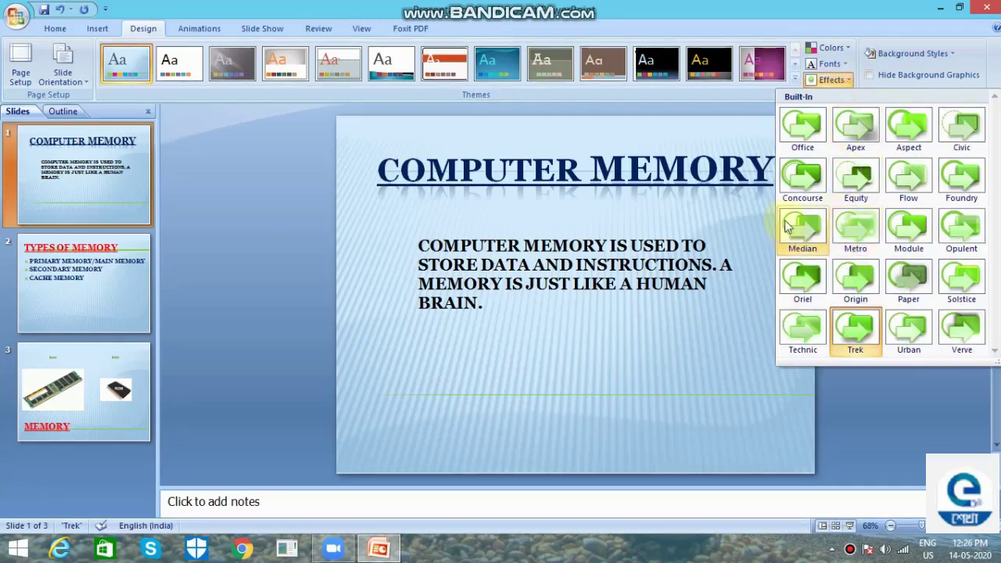
Step: Apply the Oriel theme effects, giving the COMPUTER MEMORY title a reflection
{"action": "left_click", "coordinate": [793, 270]}
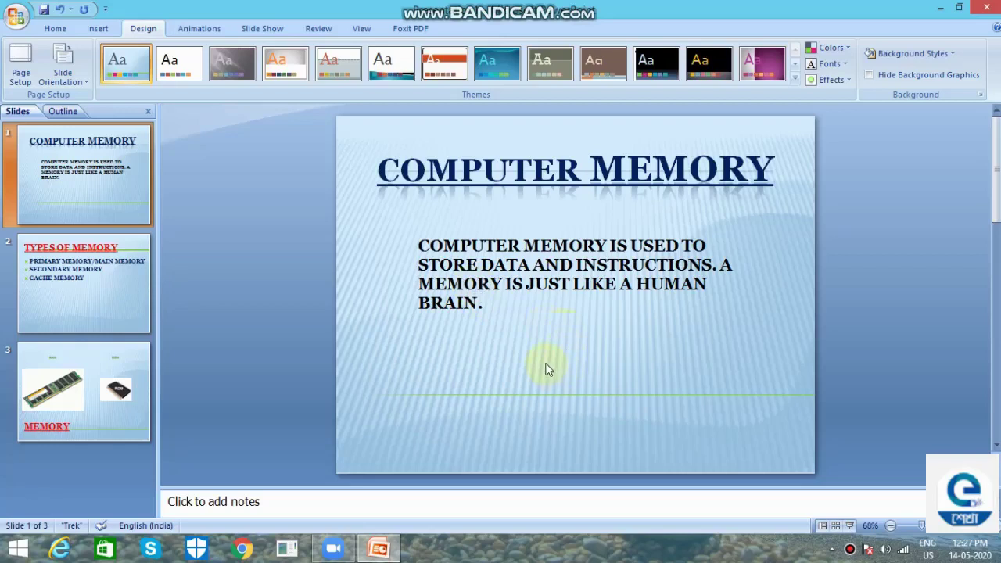
Step: Fill the COMPUTER MEMORY slide's background with a solid magenta colour
{"action": "left_click", "coordinate": [592, 351]}
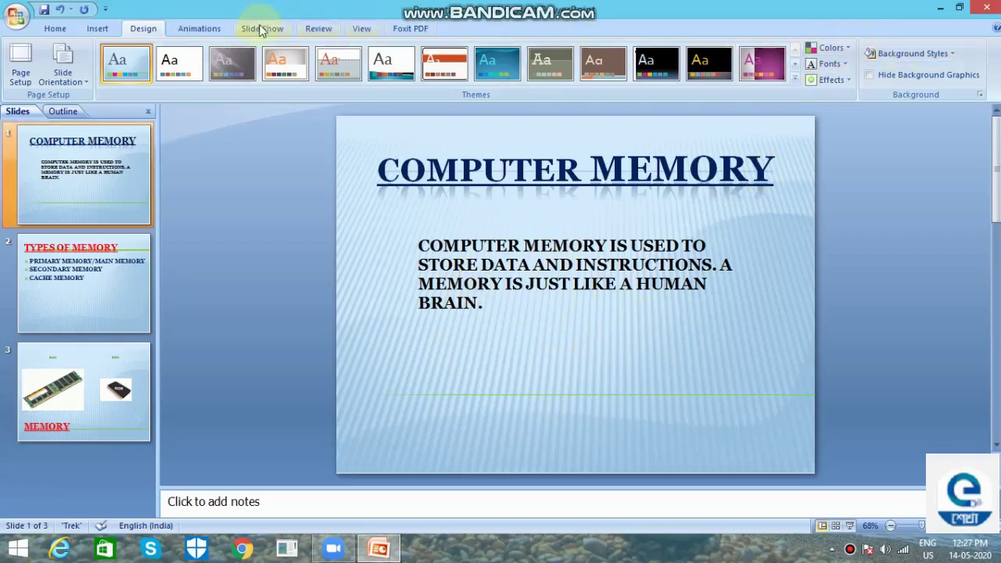
{"action": "left_click", "coordinate": [951, 53]}
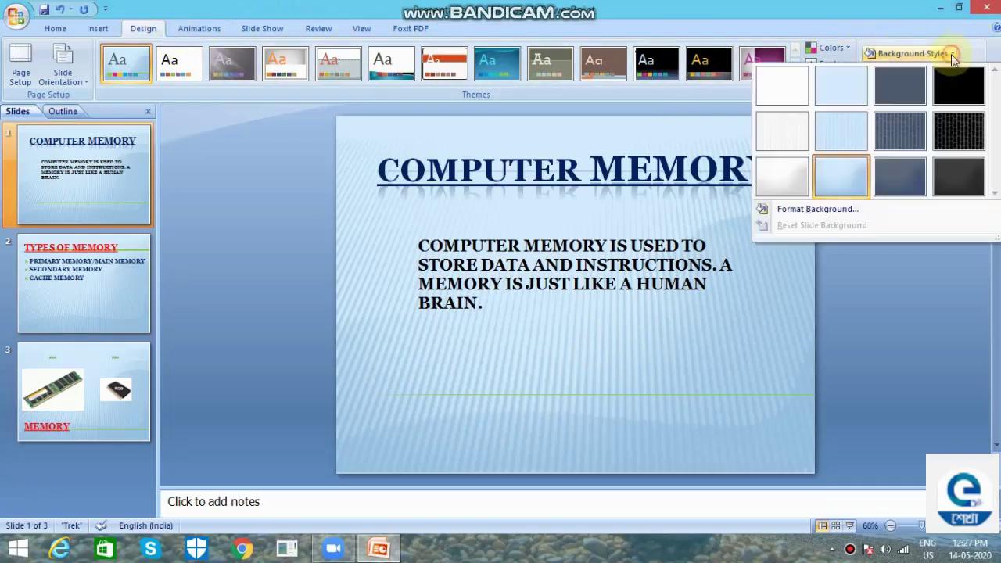
{"action": "left_click", "coordinate": [831, 210]}
{"action": "left_click_drag", "start_coordinate": [521, 115], "coordinate": [296, 92]}
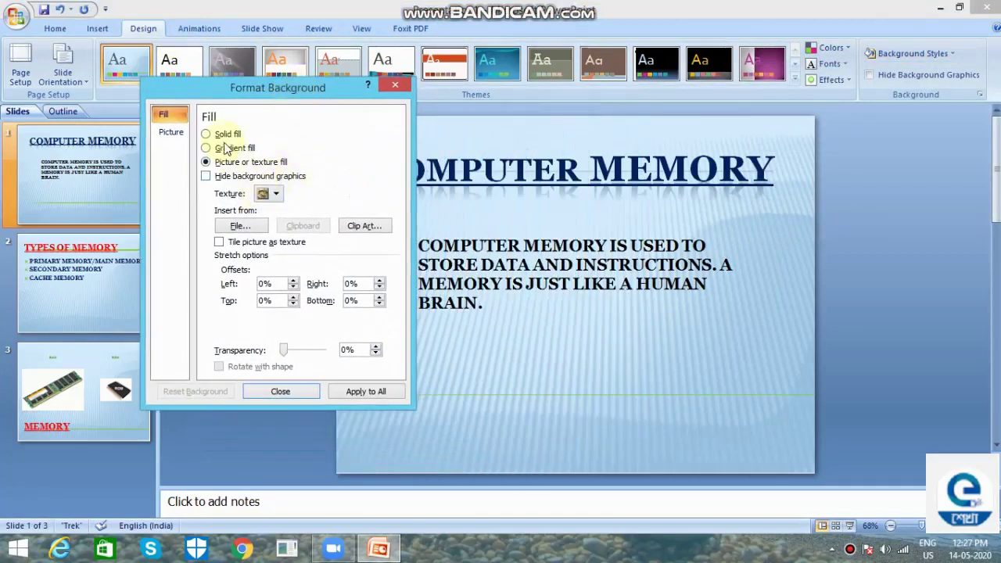
{"action": "left_click", "coordinate": [223, 135]}
{"action": "left_click", "coordinate": [258, 194]}
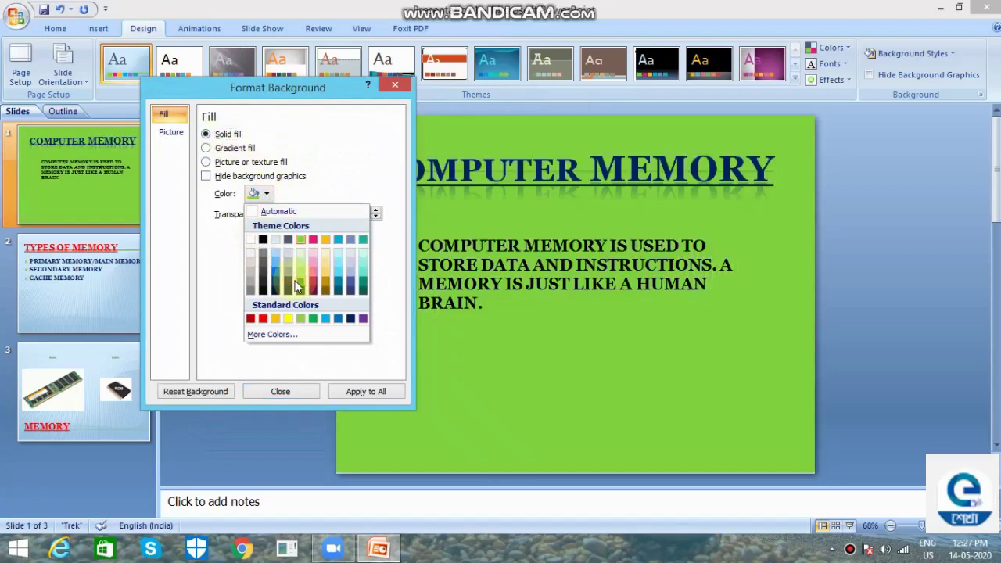
{"action": "left_click", "coordinate": [313, 288]}
{"action": "left_click", "coordinate": [286, 391]}
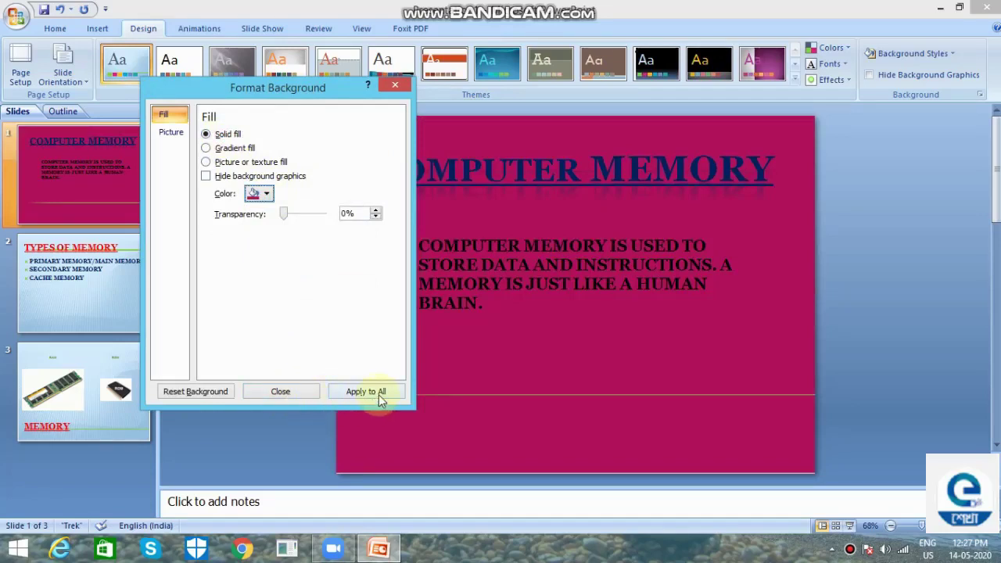
{"action": "left_click", "coordinate": [296, 393]}
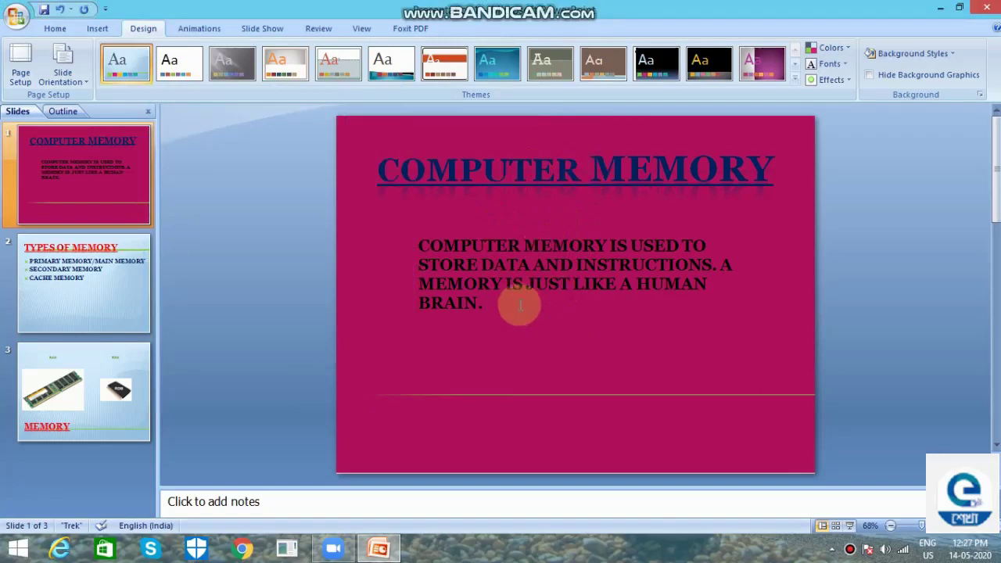
{"action": "left_click", "coordinate": [130, 273]}
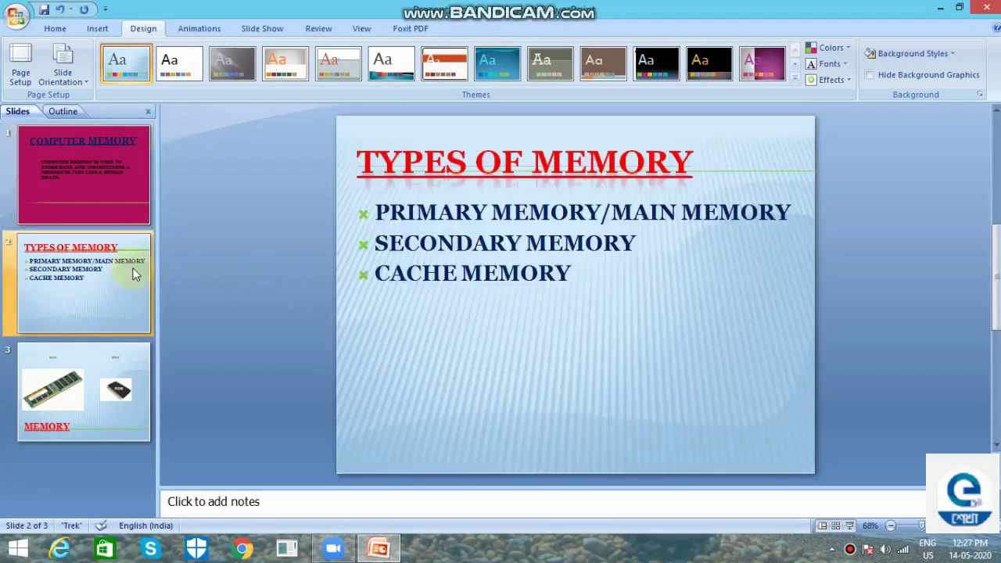
Step: Apply the built-in Office Theme to all three slides
{"action": "left_click", "coordinate": [795, 79]}
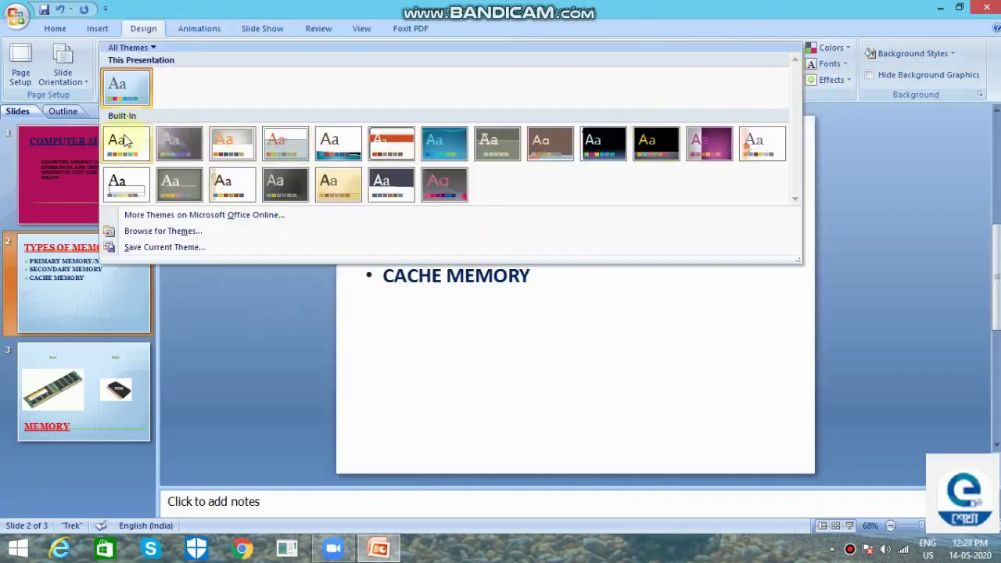
{"action": "left_click", "coordinate": [124, 139]}
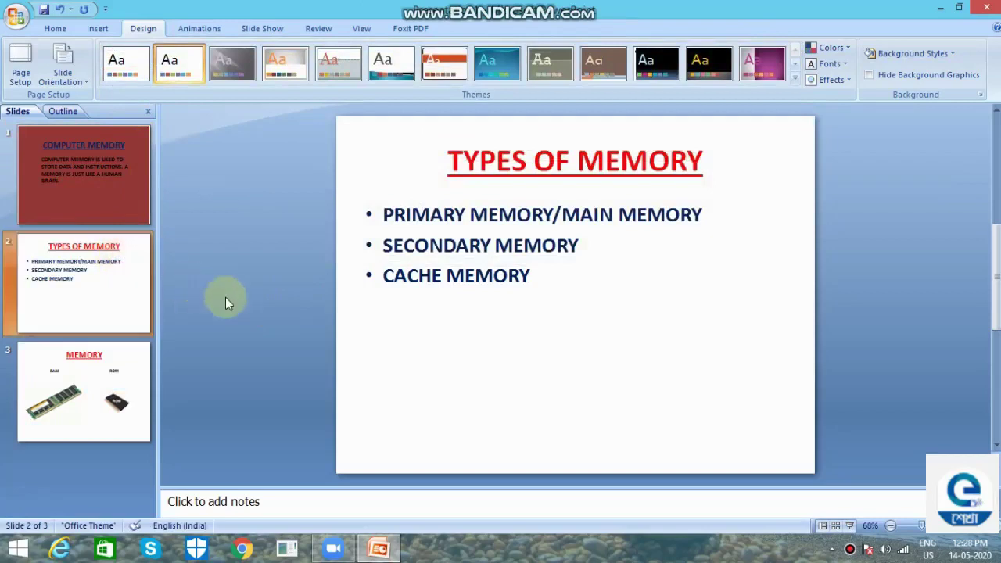
Step: Give the TYPES OF MEMORY slide a Late Sunset preset gradient background of Path type
{"action": "left_click", "coordinate": [909, 53]}
{"action": "left_click", "coordinate": [790, 209]}
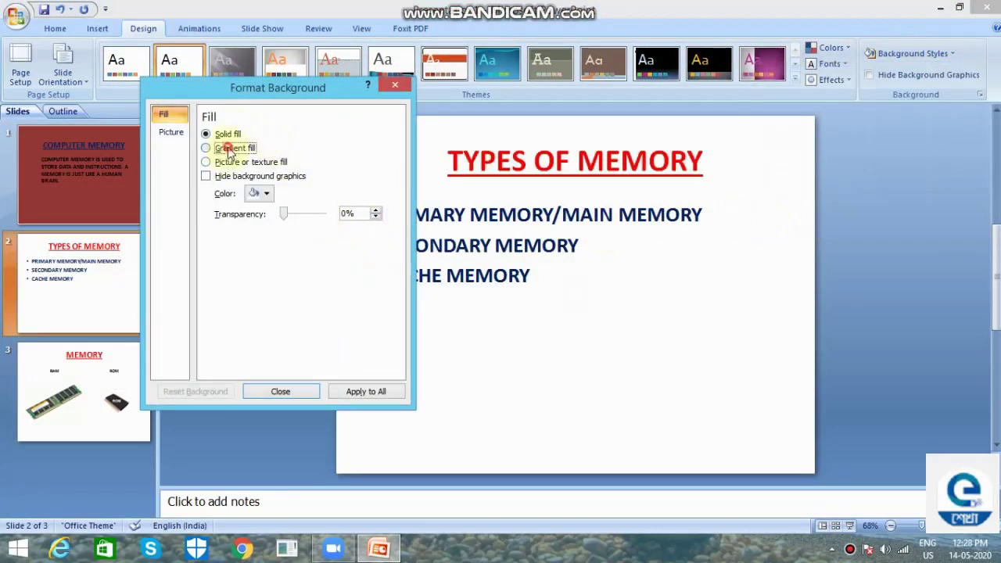
{"action": "left_click", "coordinate": [226, 148]}
{"action": "left_click", "coordinate": [289, 195]}
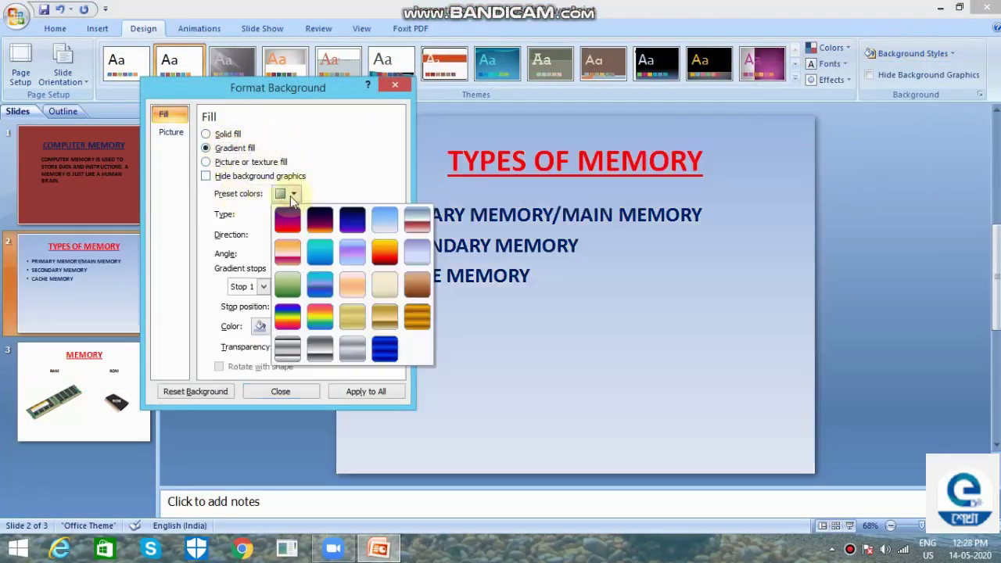
{"action": "left_click", "coordinate": [283, 253]}
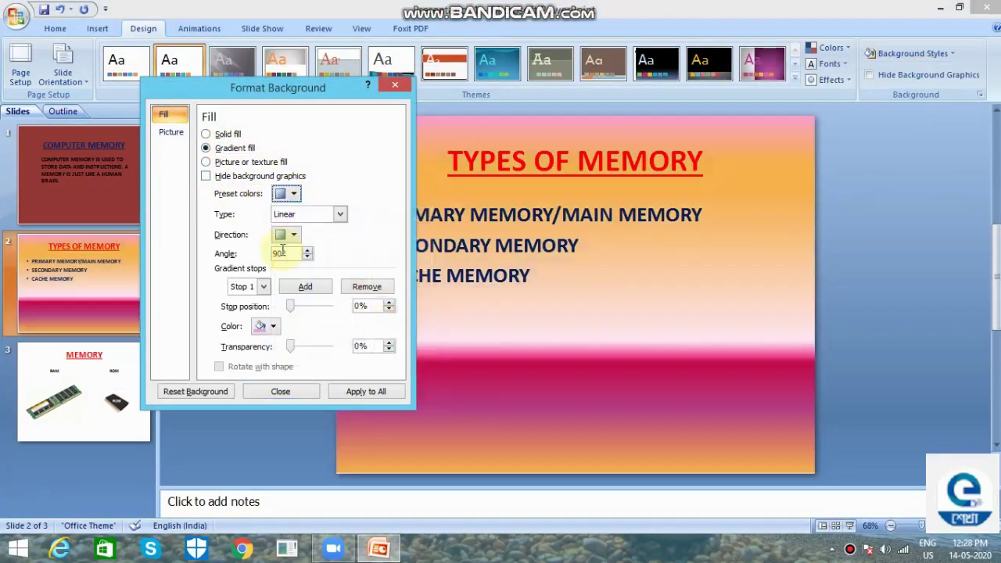
{"action": "left_click", "coordinate": [340, 218]}
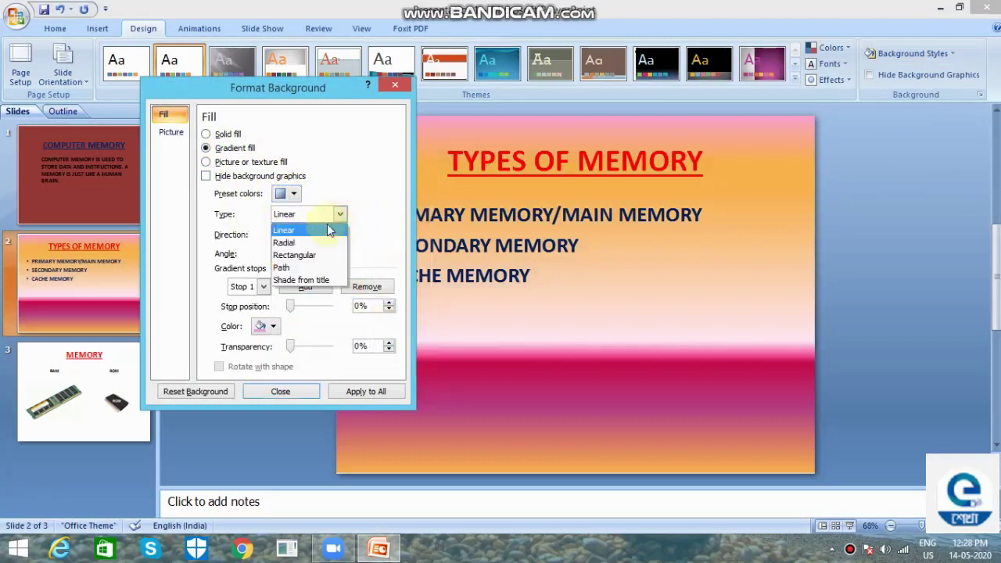
{"action": "left_click", "coordinate": [294, 269]}
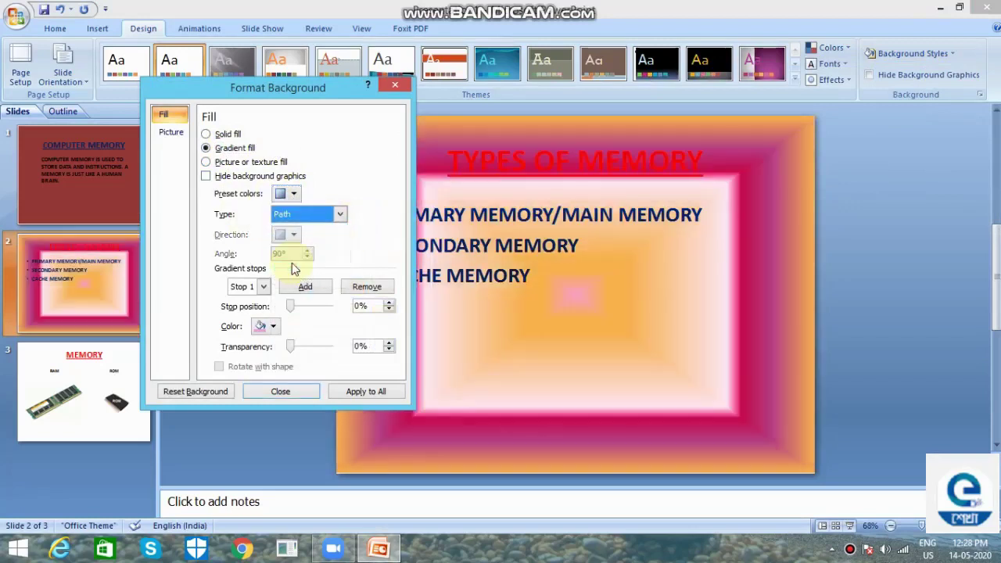
{"action": "left_click", "coordinate": [279, 391]}
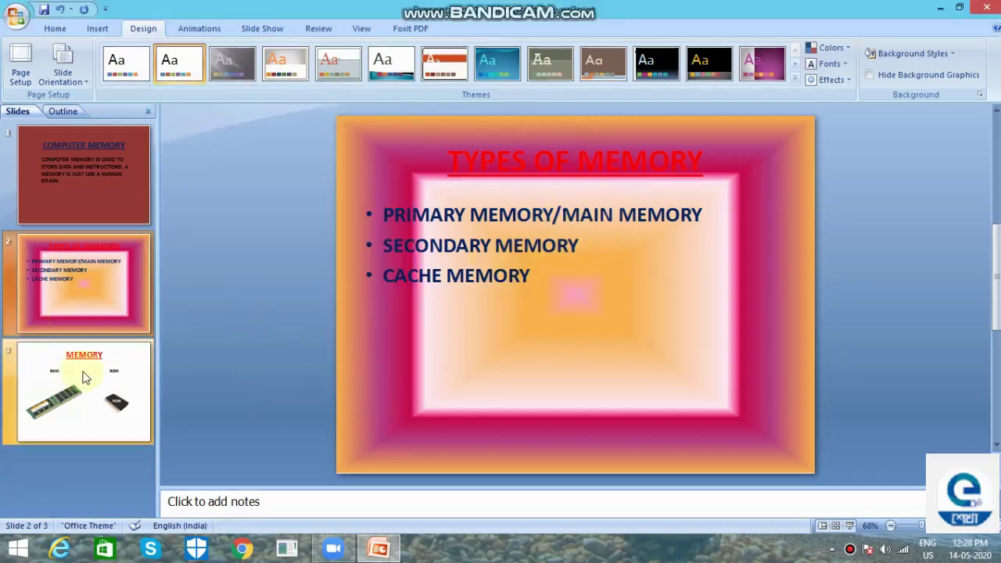
{"action": "left_click", "coordinate": [86, 378]}
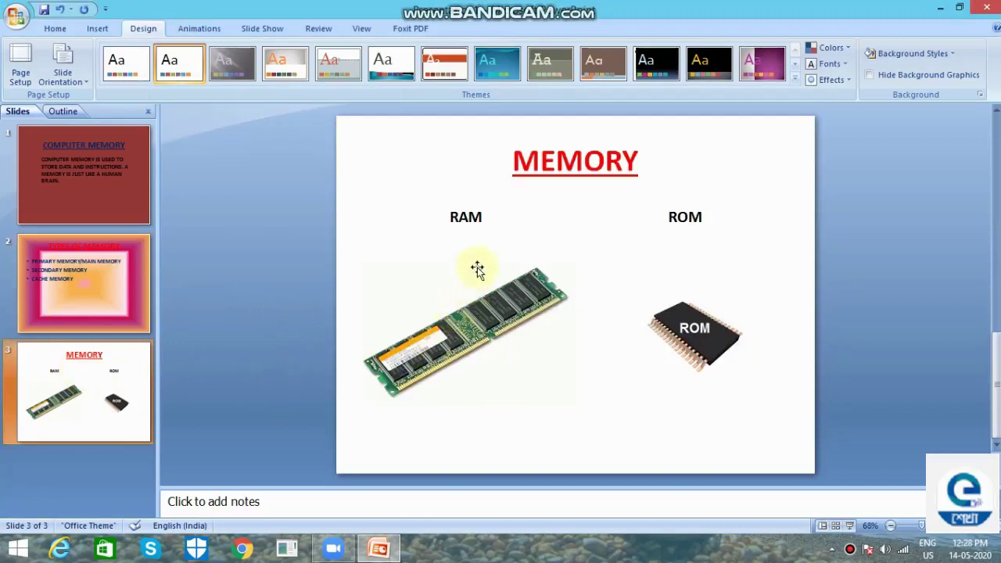
Step: Use 22393.jpg from Pictures > Backgrounds Wallpapers HD as the MEMORY slide's picture background
{"action": "left_click", "coordinate": [943, 53]}
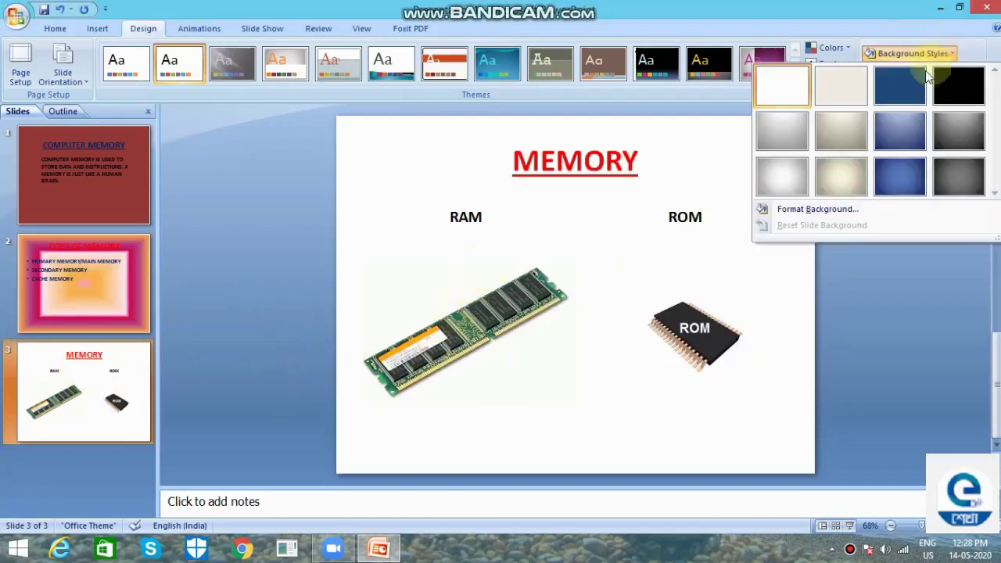
{"action": "left_click", "coordinate": [814, 209]}
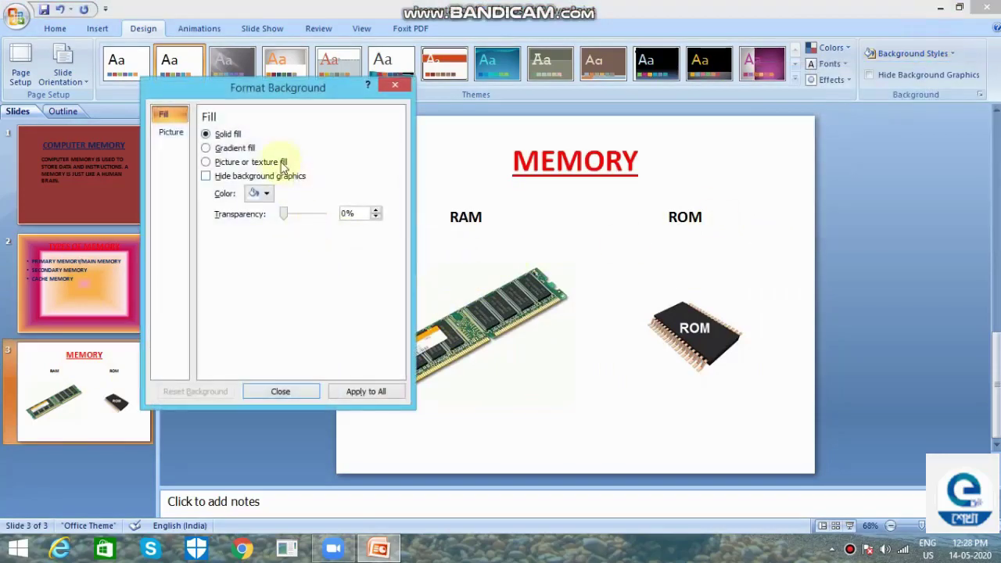
{"action": "left_click", "coordinate": [275, 162]}
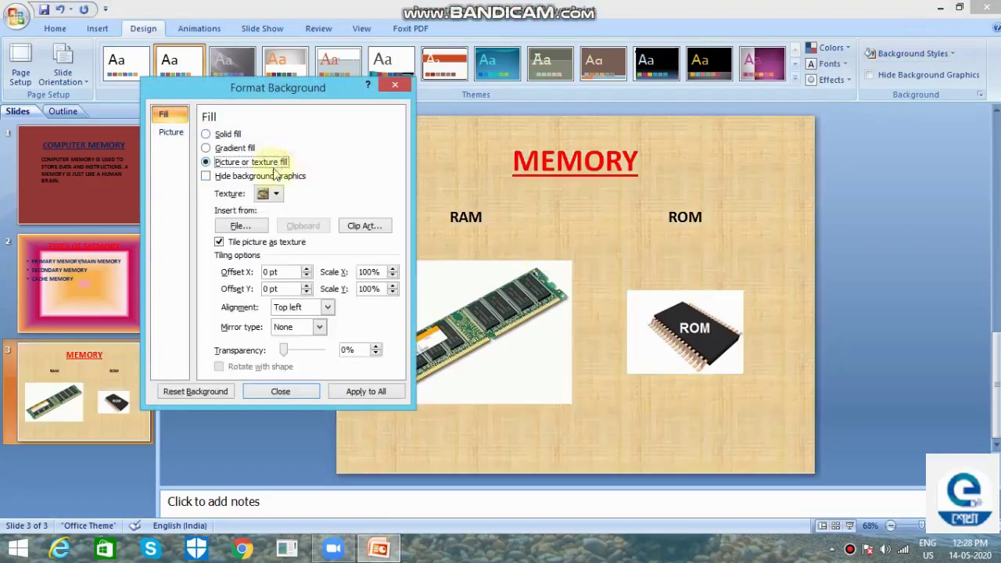
{"action": "left_click", "coordinate": [281, 195]}
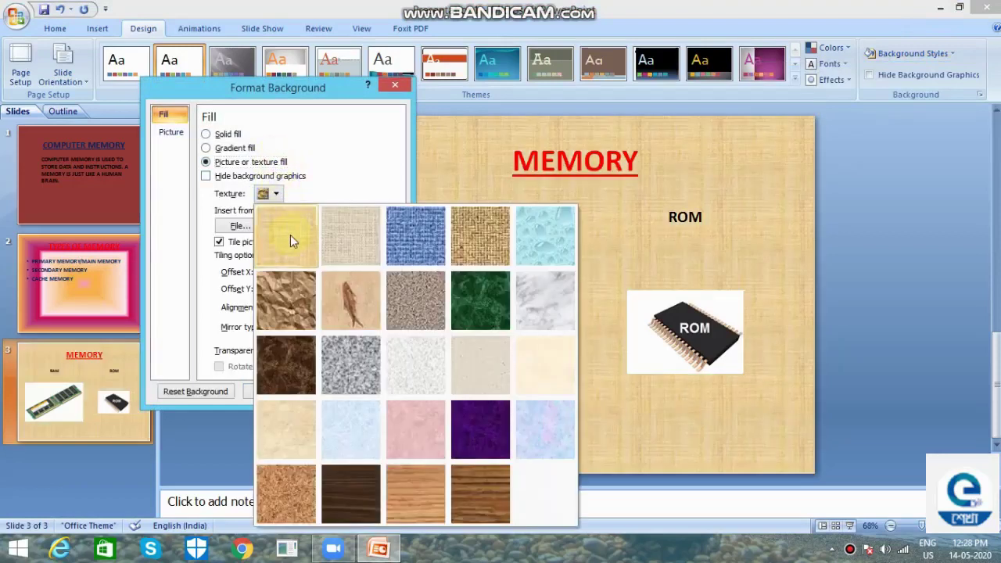
{"action": "left_click", "coordinate": [205, 203]}
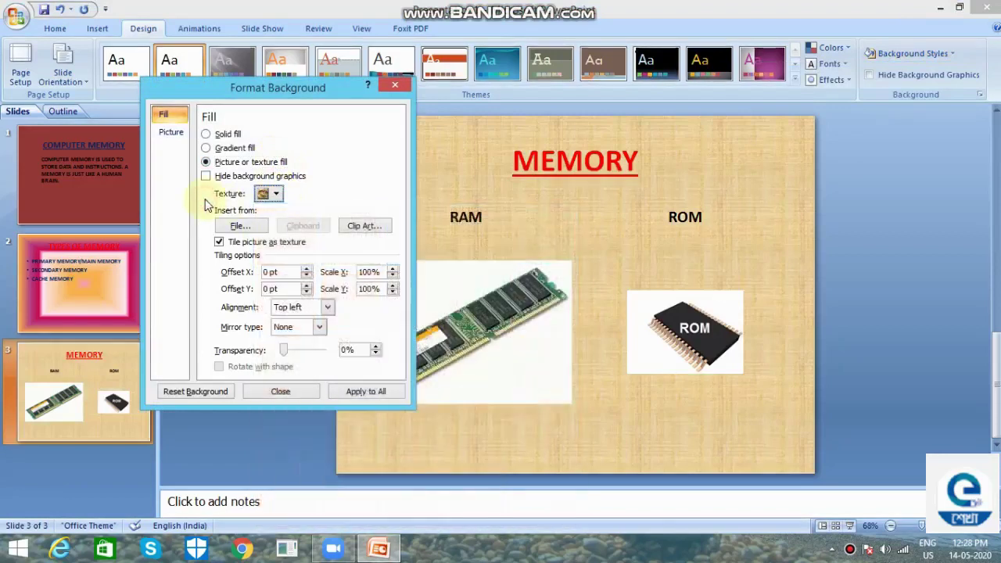
{"action": "left_click", "coordinate": [239, 227]}
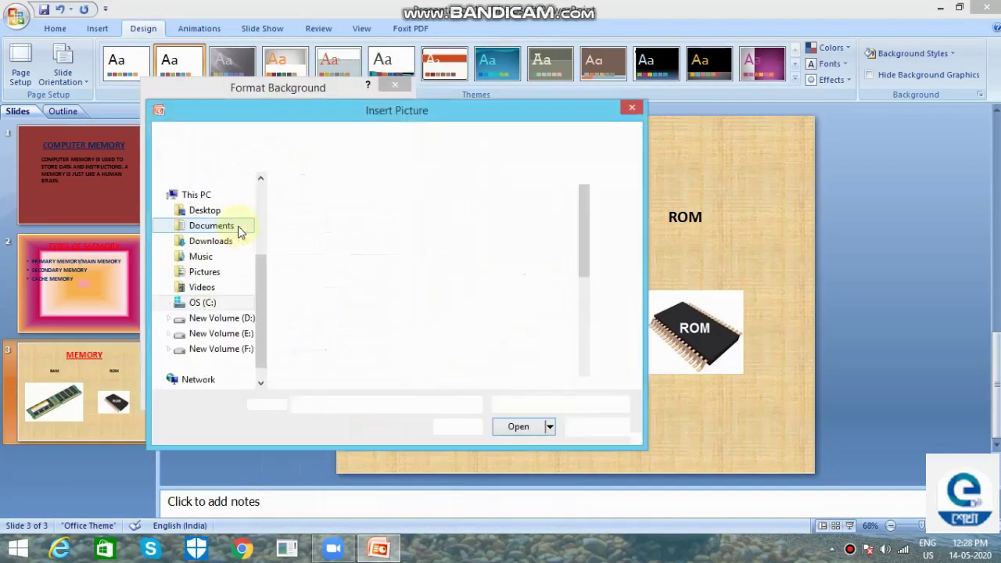
{"action": "left_click", "coordinate": [215, 274]}
{"action": "double_click", "coordinate": [293, 251]}
{"action": "left_click", "coordinate": [404, 316]}
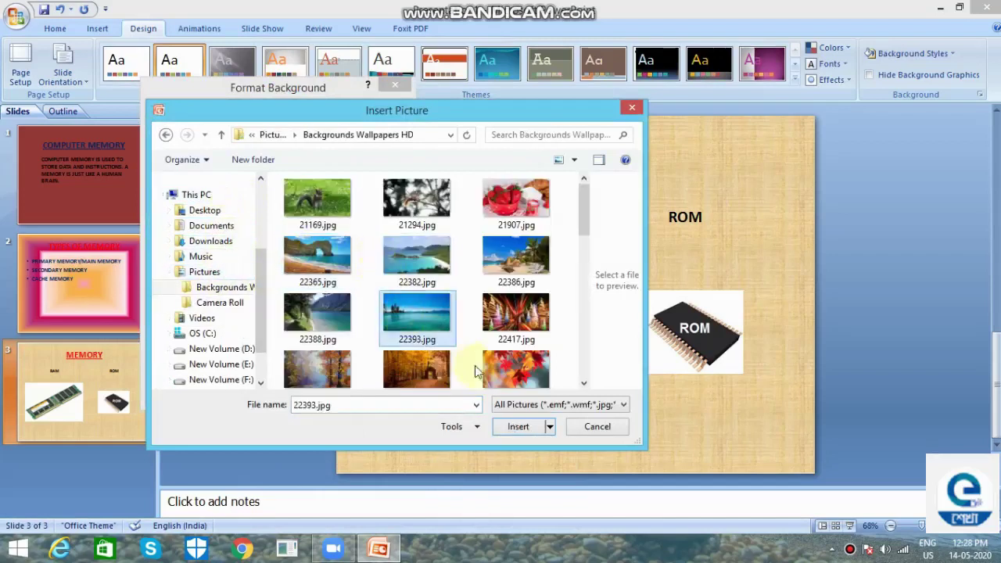
{"action": "left_click", "coordinate": [517, 427]}
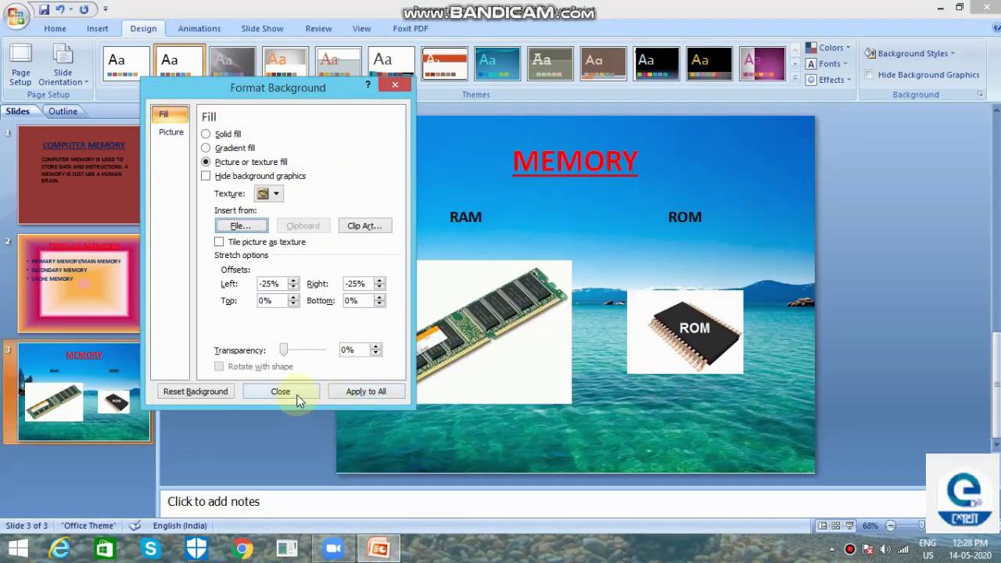
{"action": "left_click", "coordinate": [297, 394]}
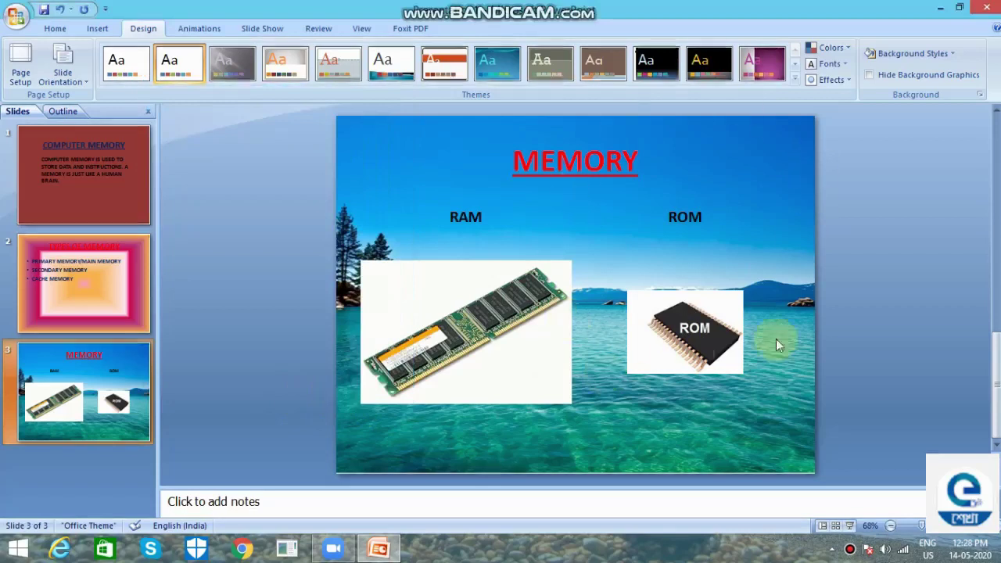